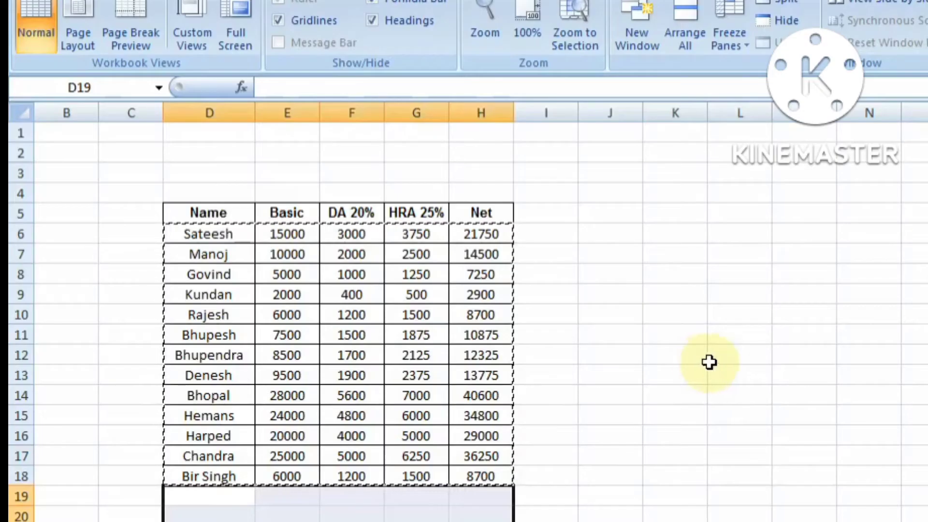
click(739, 338)
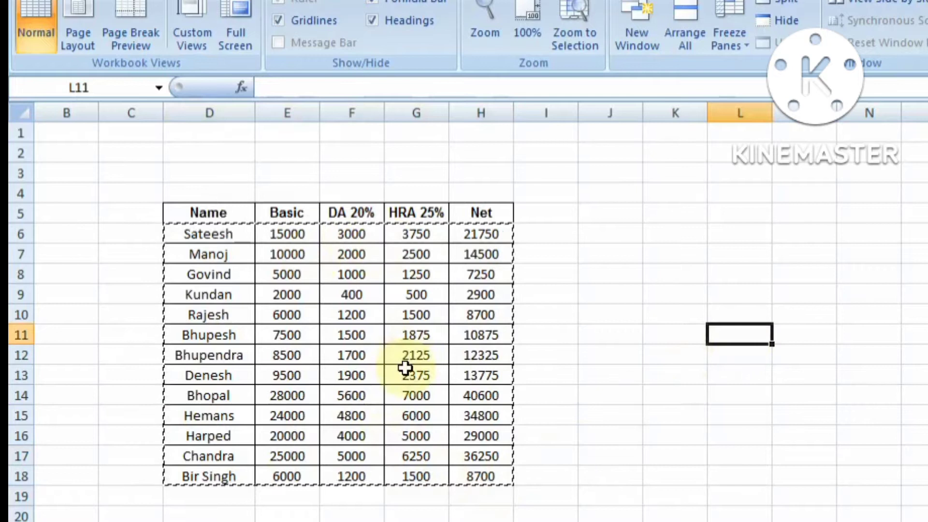
click(573, 316)
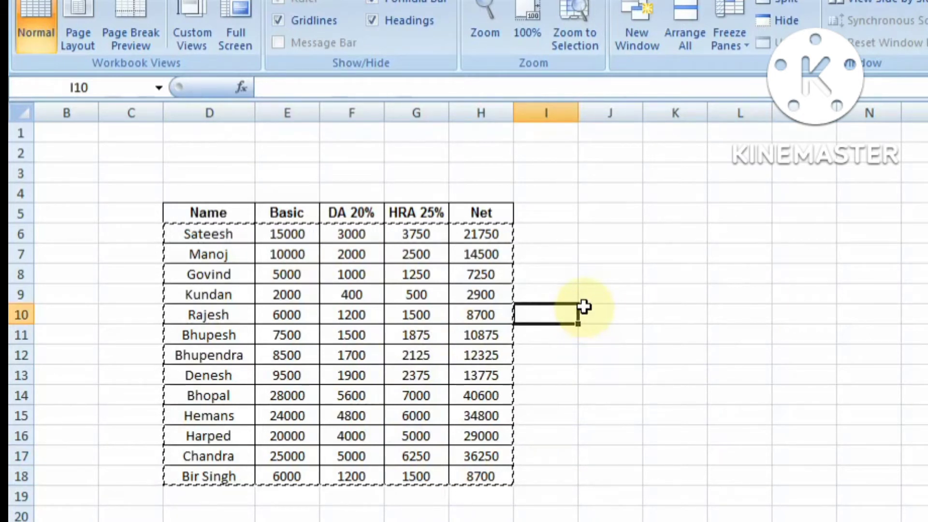
click(622, 373)
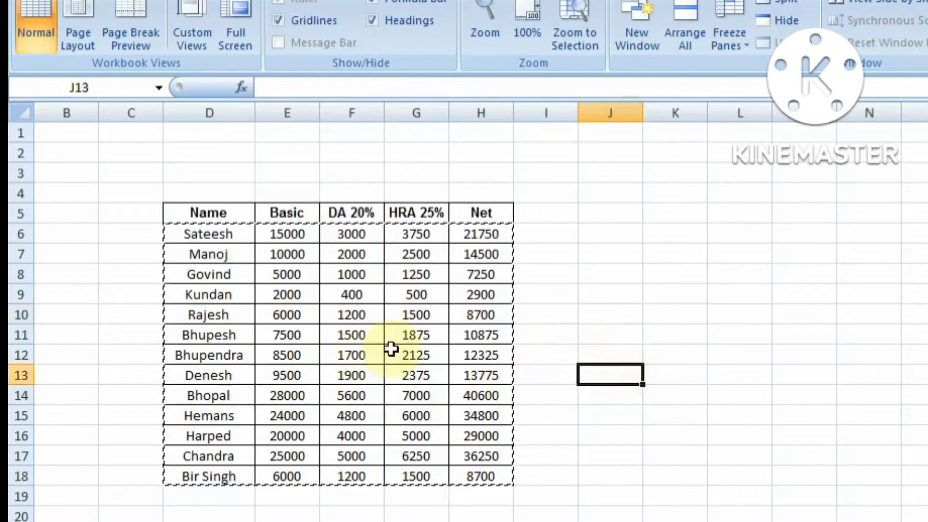
click(629, 358)
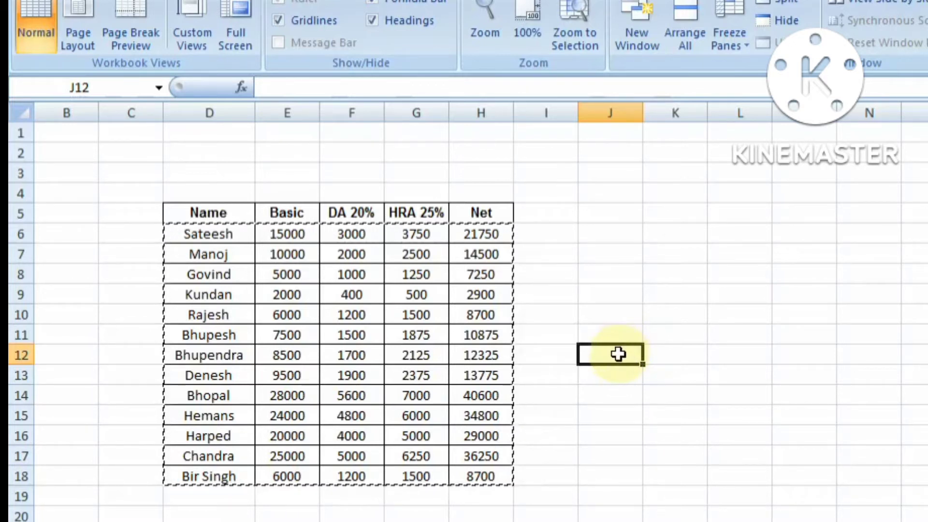
click(630, 414)
double_click(616, 521)
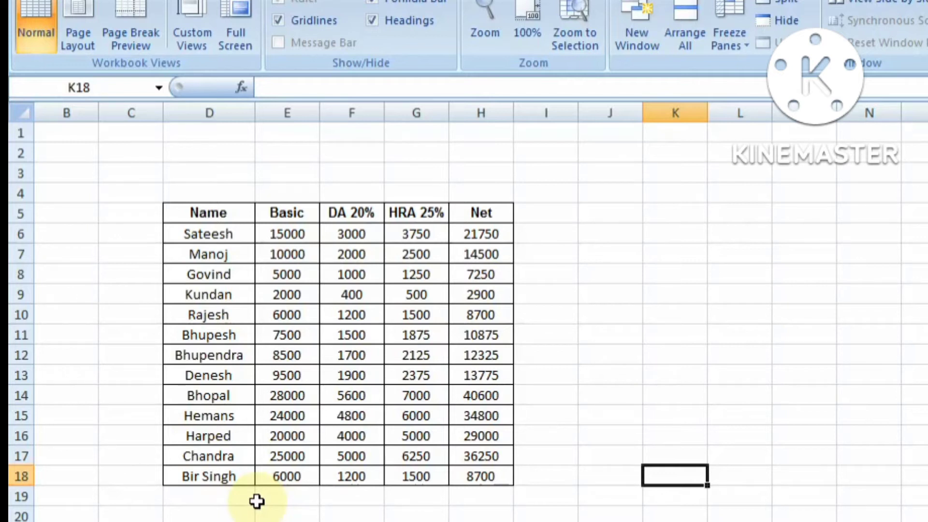
Merge and center cells D4:H4 above the table headers and fill the merged cell with yellow
drag(219, 195, 478, 192)
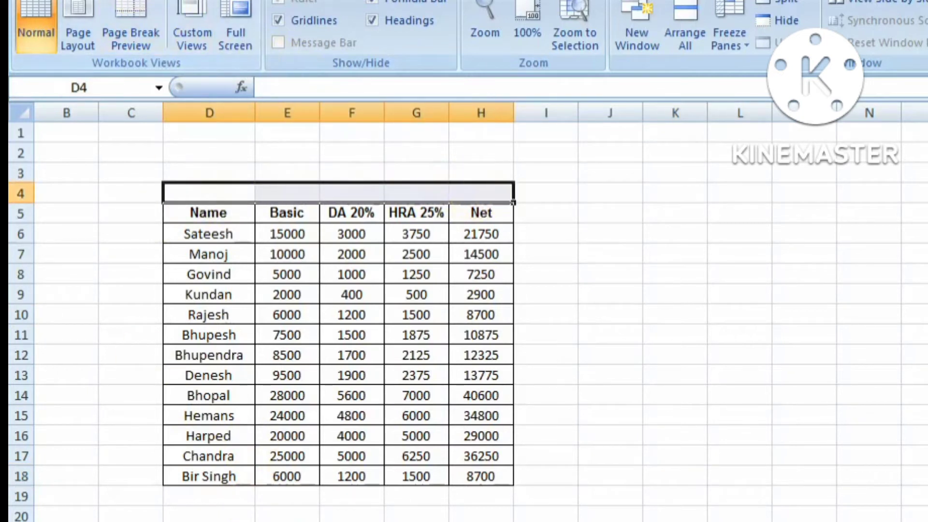
scroll(387, 48, up, 6)
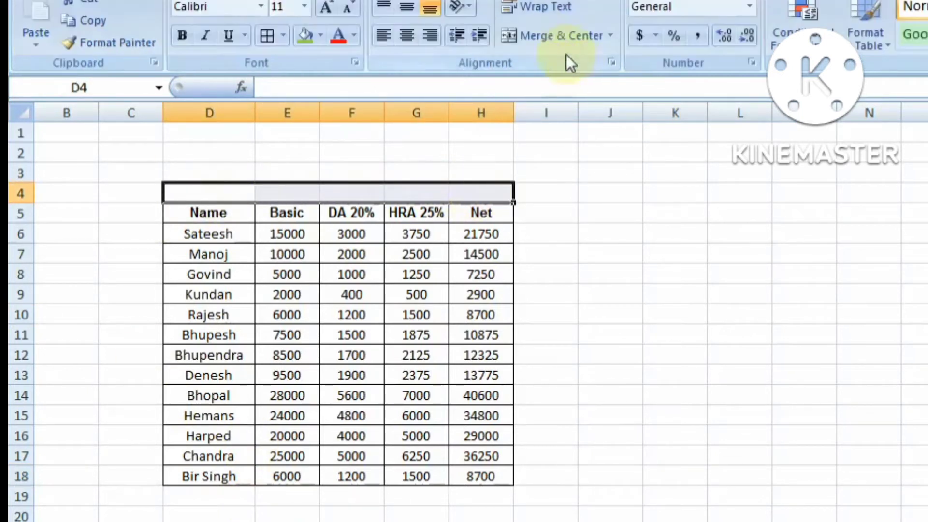
click(524, 39)
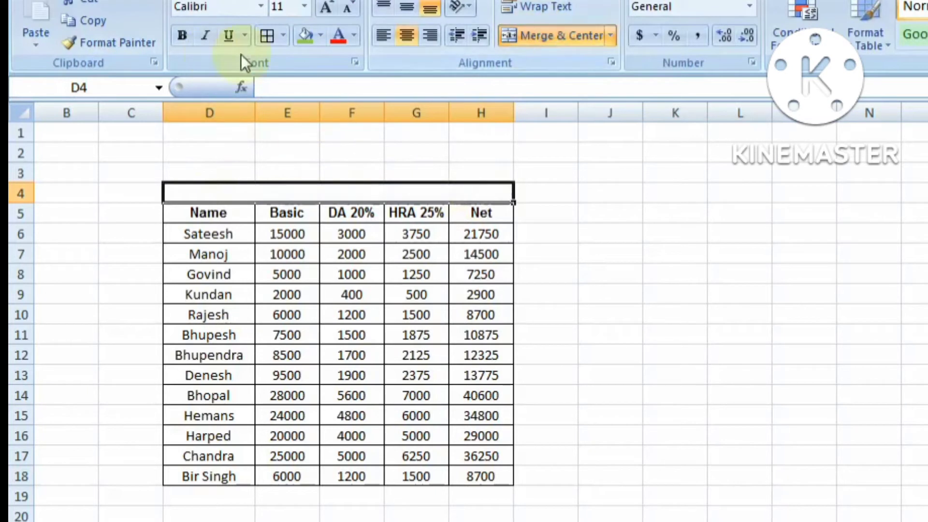
click(321, 35)
click(351, 184)
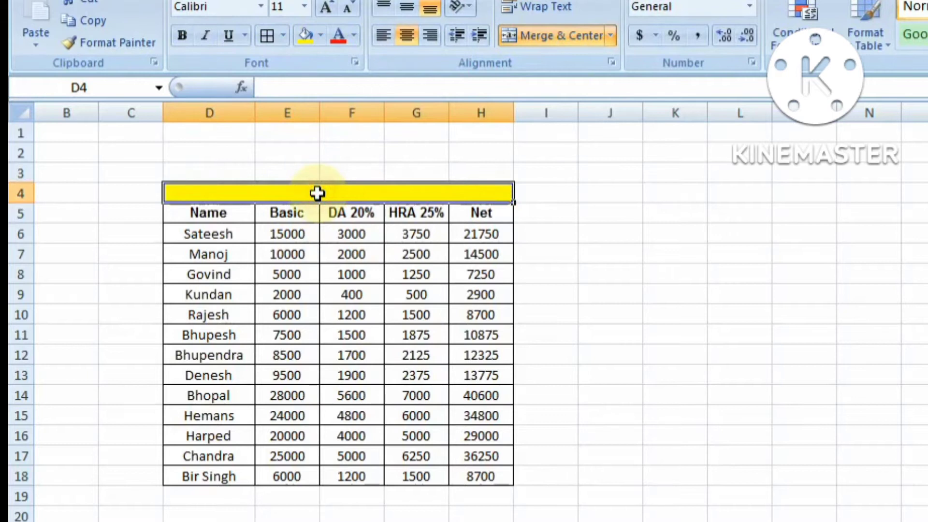
Enter the title VLOOKUP in the merged yellow cell above the salary table
text(V)
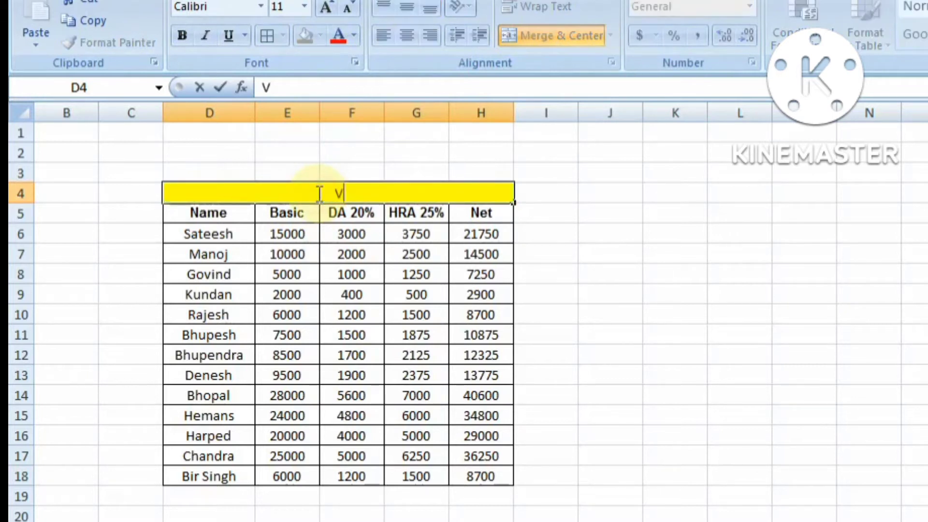
text(LOOKUP)
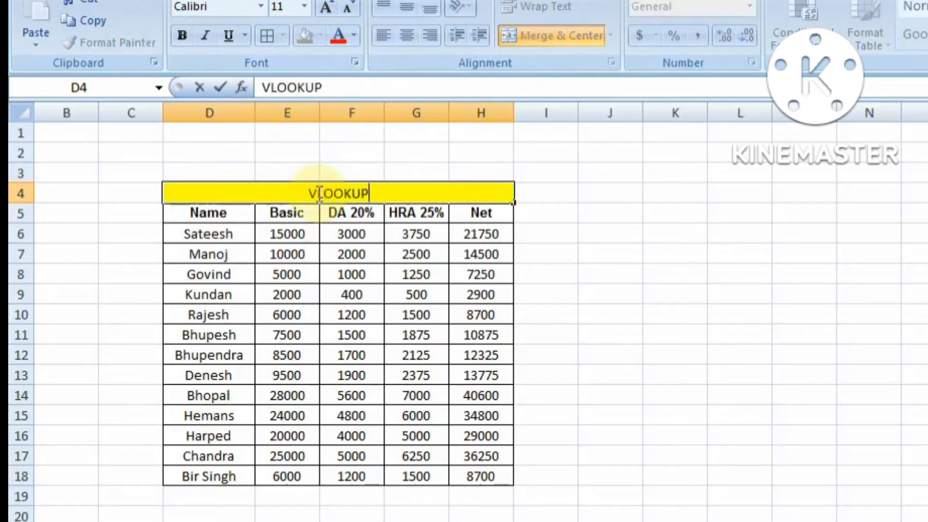
click(657, 342)
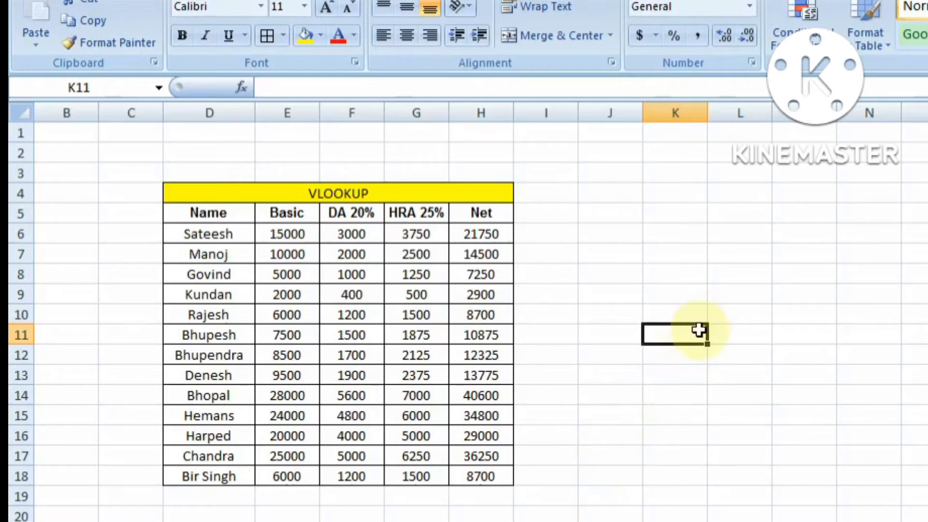
Enter the employee name from cell D11 into cell K6 as the lookup value
click(702, 234)
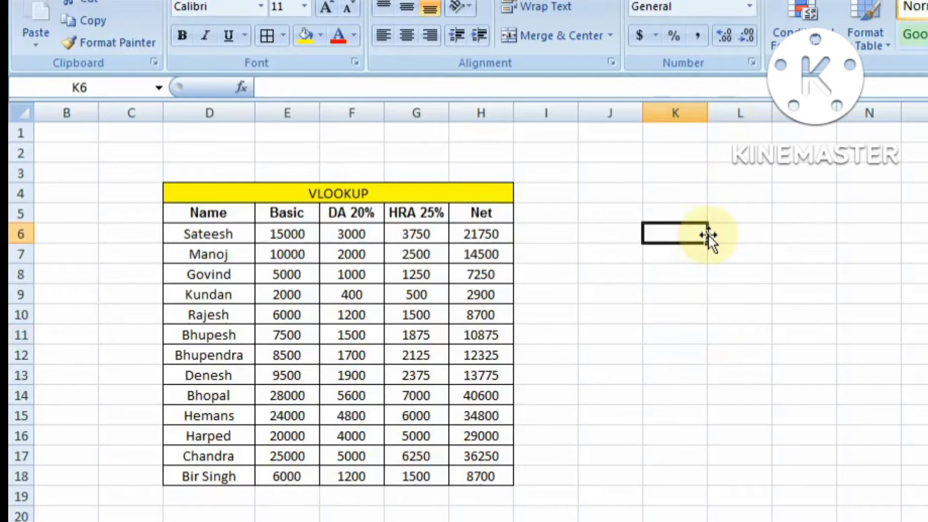
text(B)
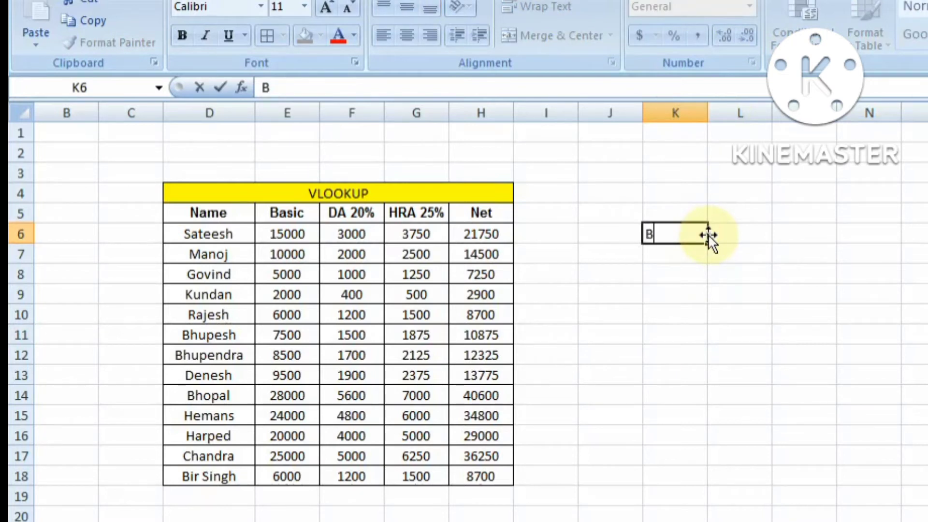
text(H)
key(BackSpace)
text(hupes)
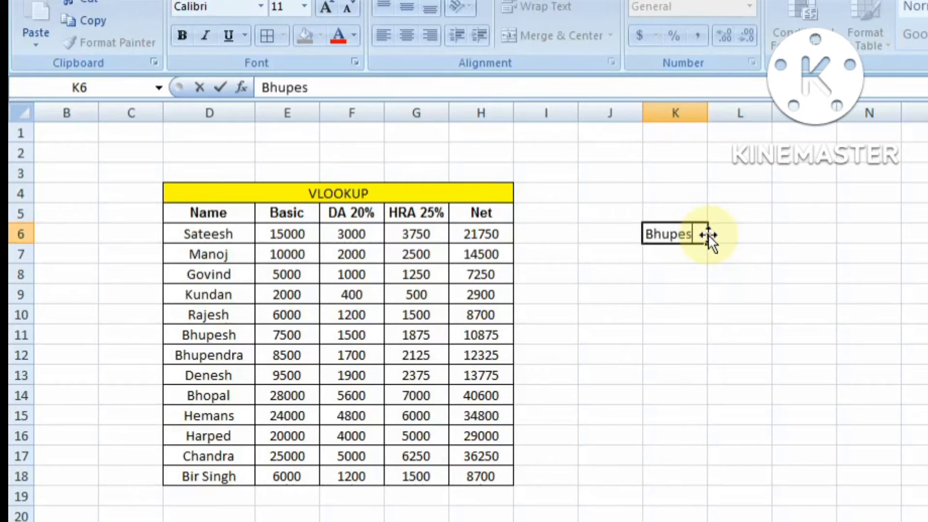
text(h)
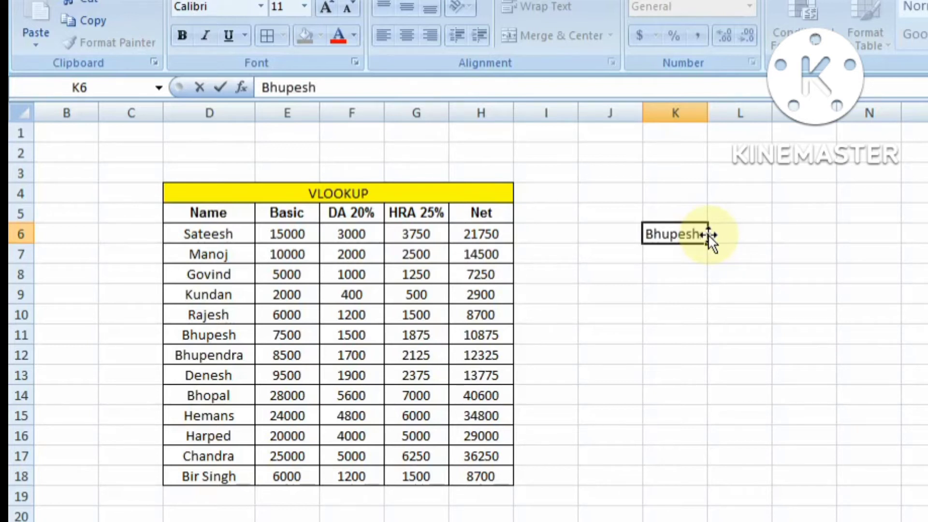
click(753, 274)
Enter the heading Net in cell L5, with a capital N, above the lookup result cell
click(743, 210)
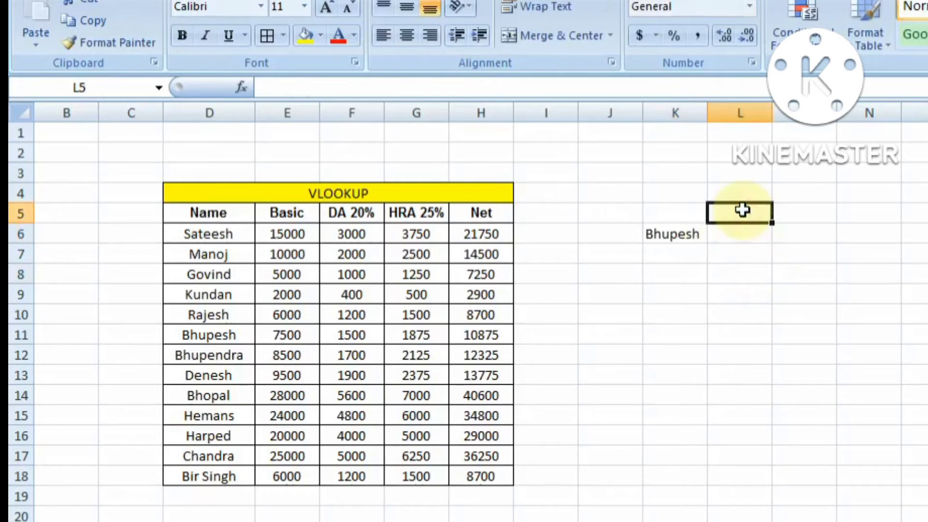
text(net)
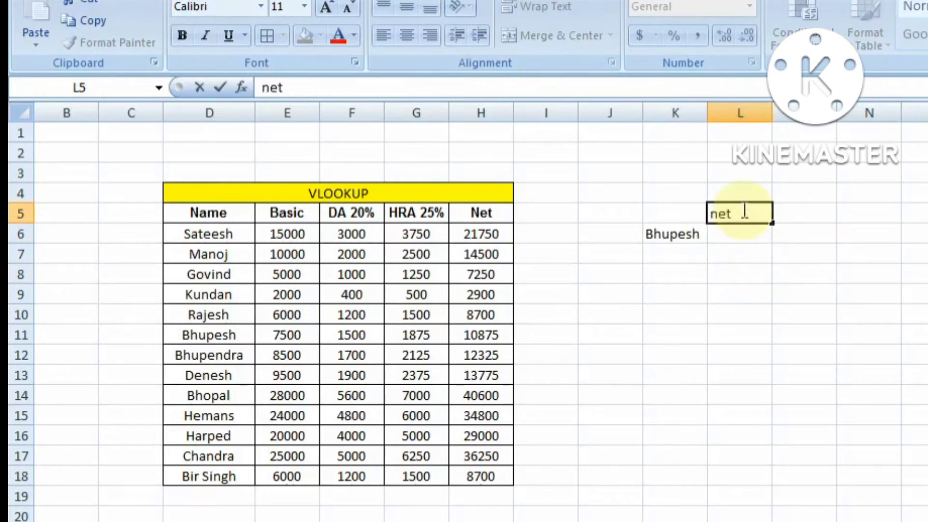
drag(748, 216, 719, 216)
click(719, 216)
key(BackSpace)
text(N)
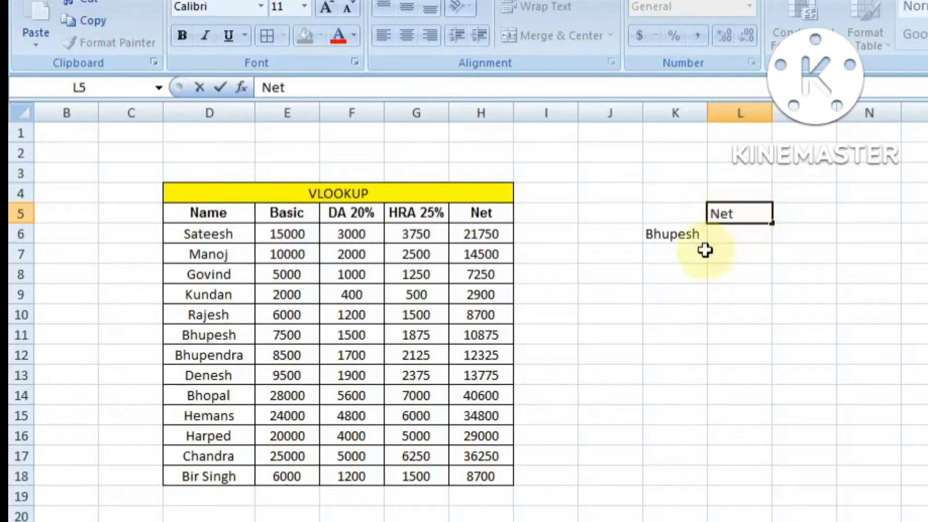
click(724, 234)
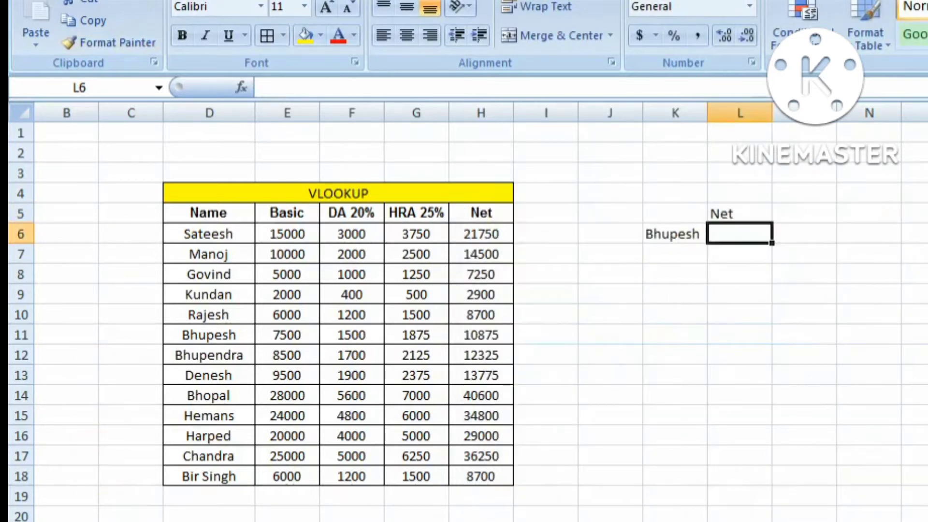
click(290, 521)
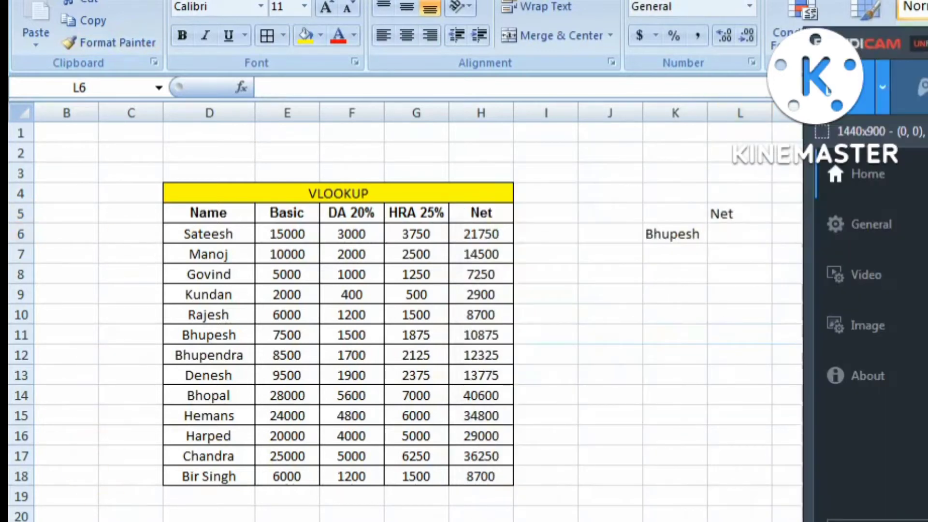
click(789, 489)
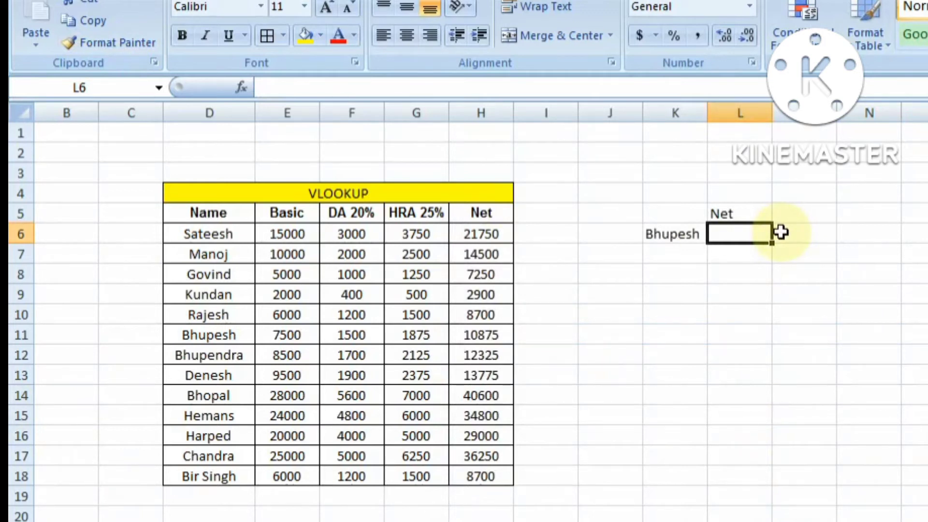
Start a VLOOKUP formula in cell L6 with K6 as its lookup value
text(=)
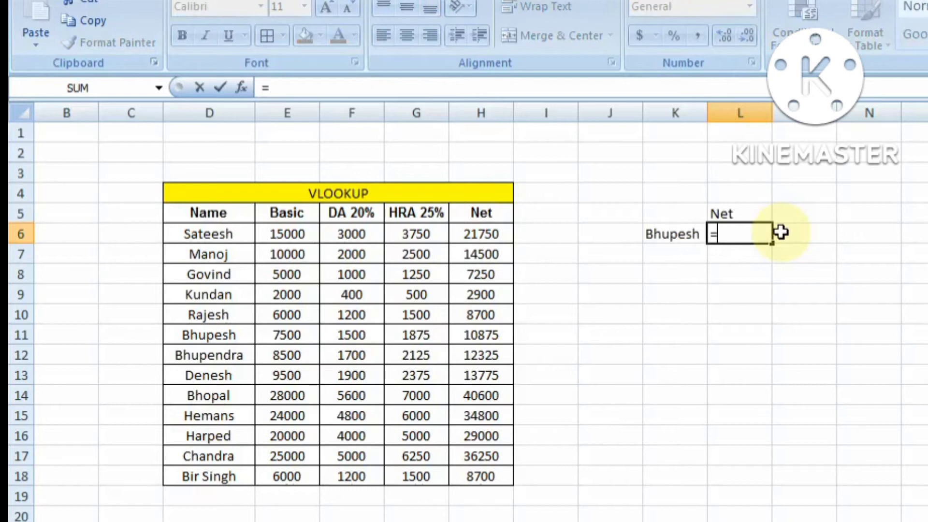
text(V)
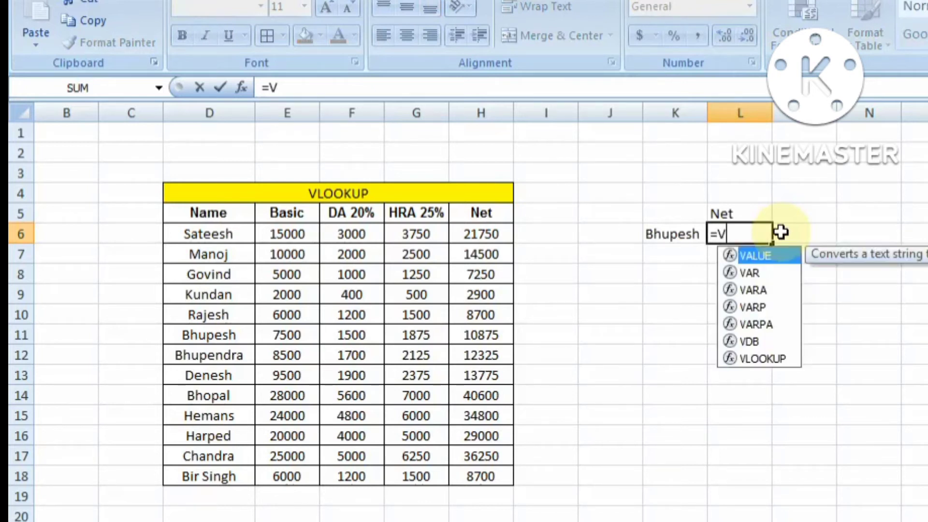
text(LOO)
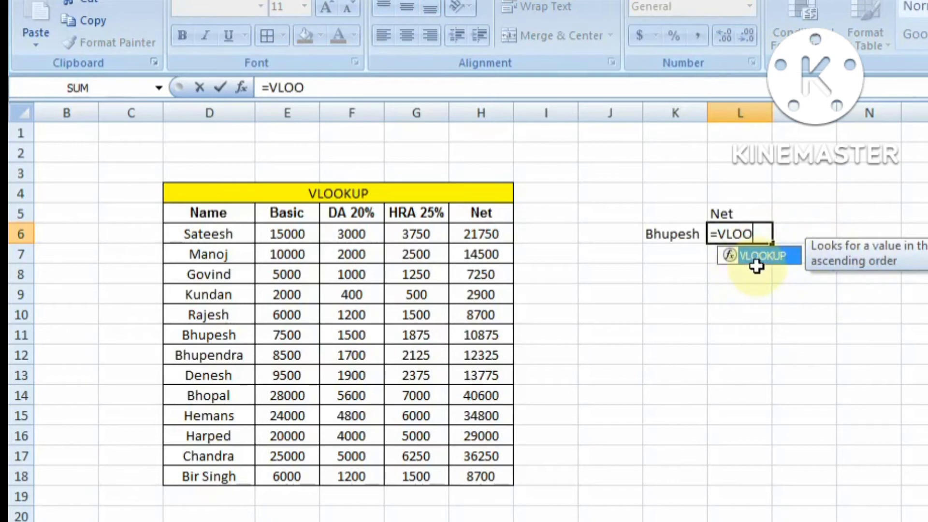
text(K)
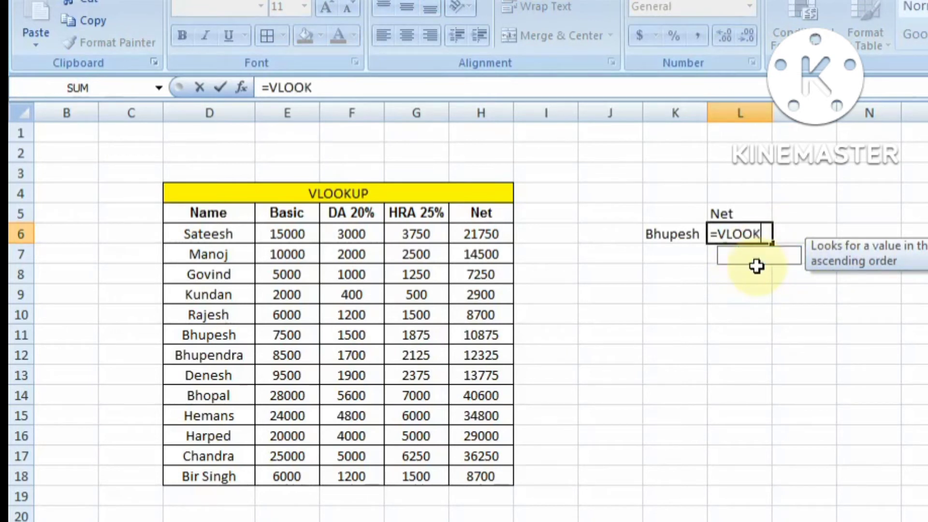
text(UP)
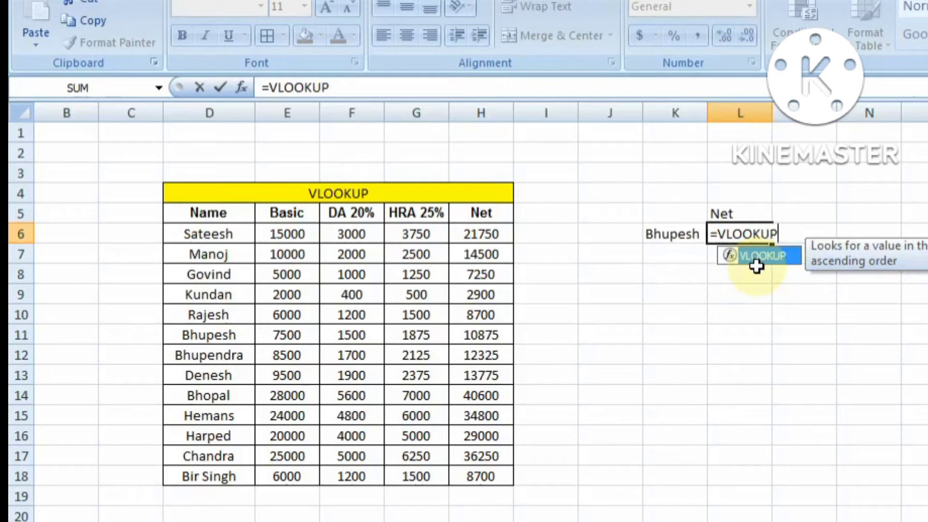
text(()
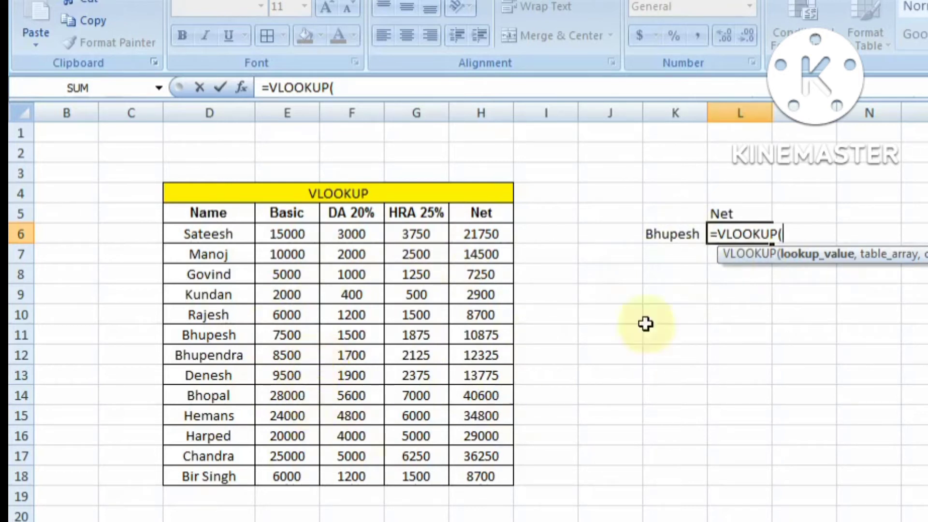
click(681, 234)
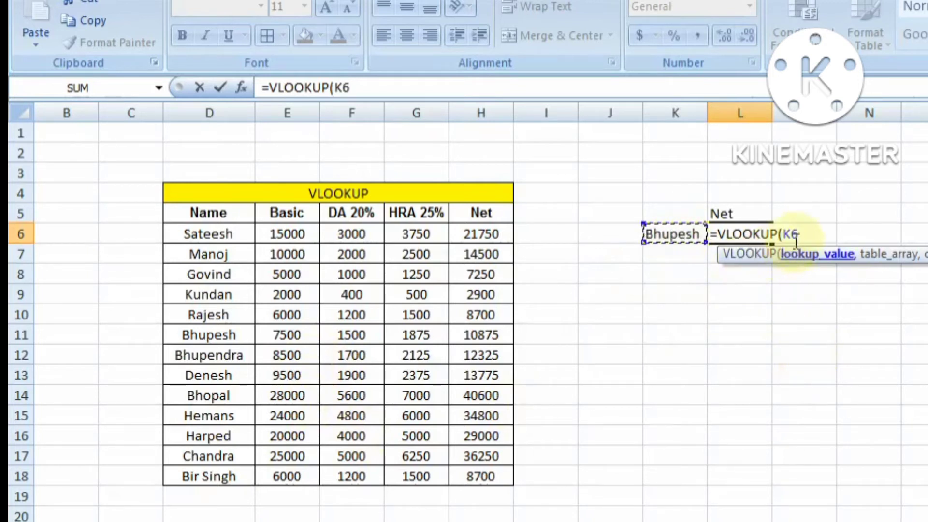
Complete the VLOOKUP formula in L6 with table range D6:H18, column index 5 and FALSE for an exact match
text(,)
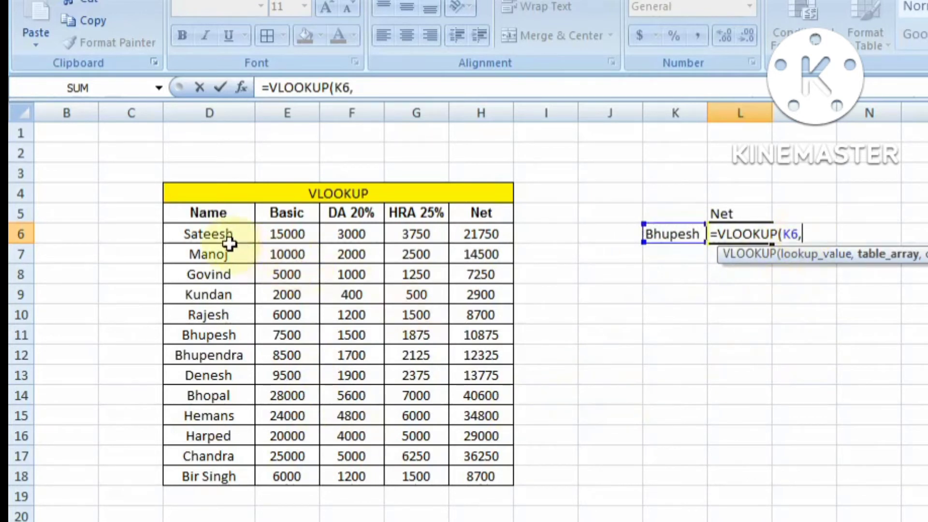
drag(224, 236, 478, 476)
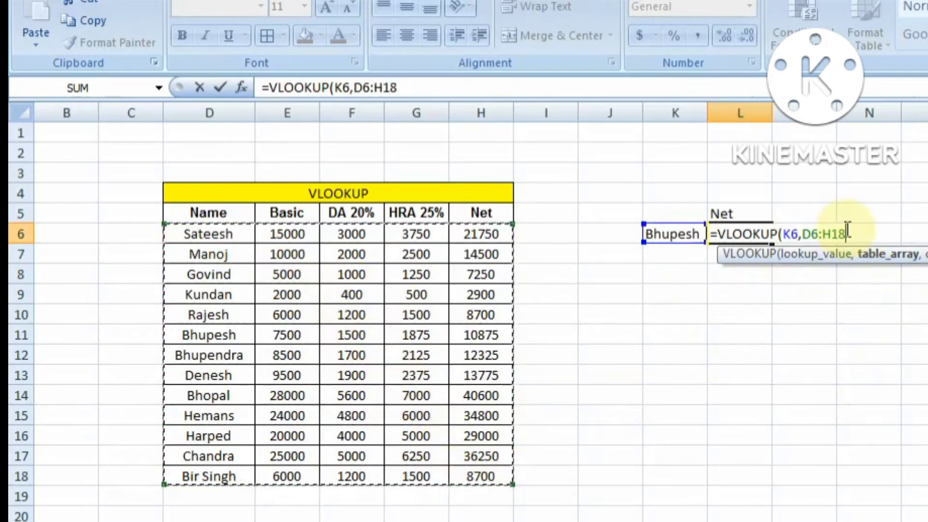
text(,)
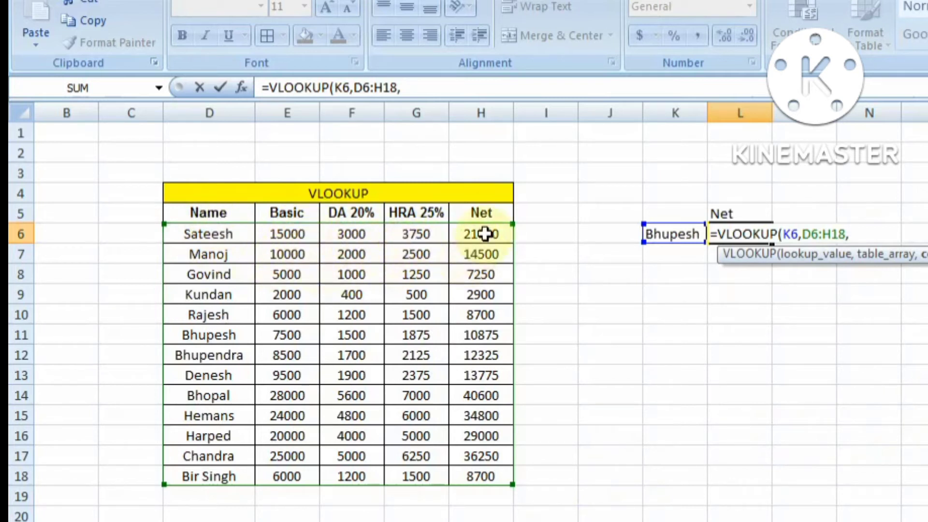
text(5,)
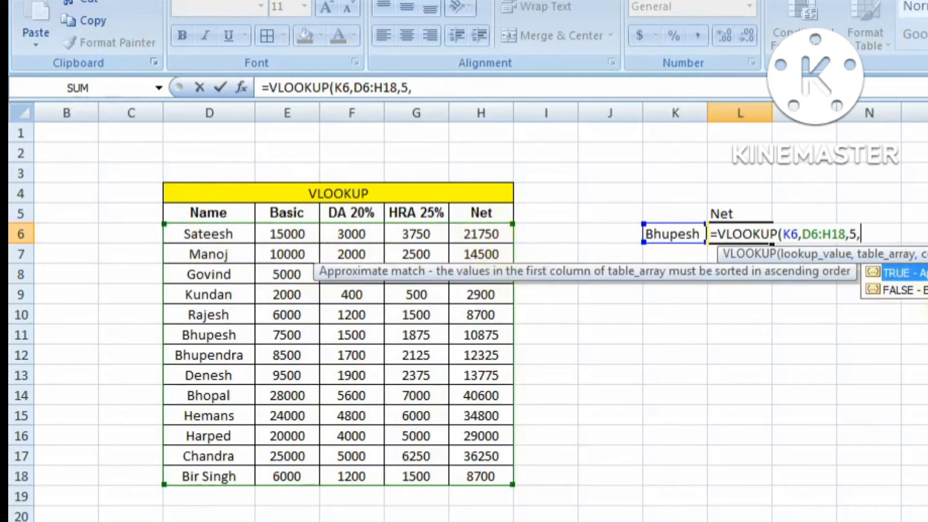
text(FAL)
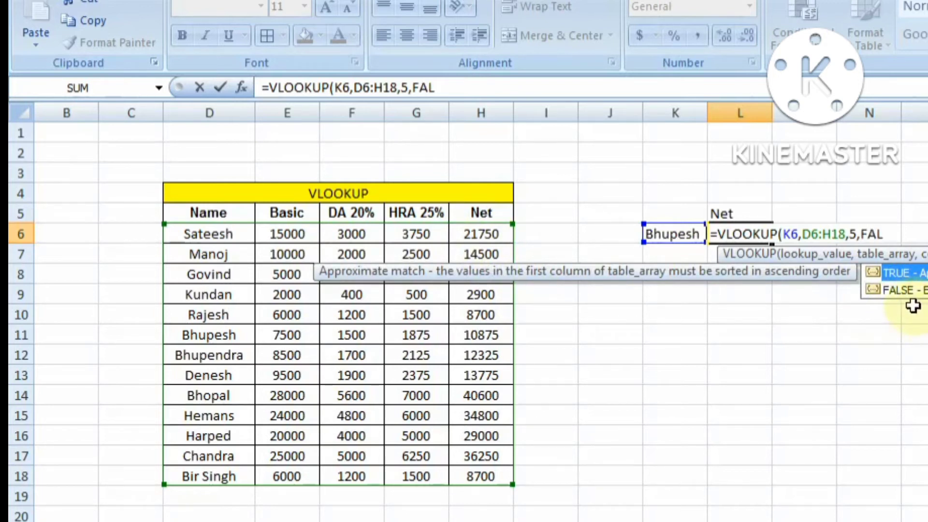
text(SE))
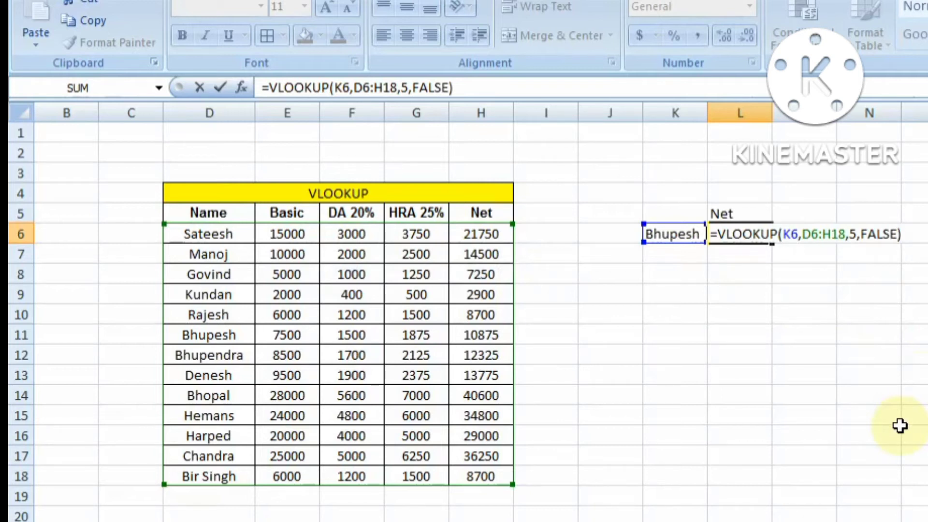
key(Return)
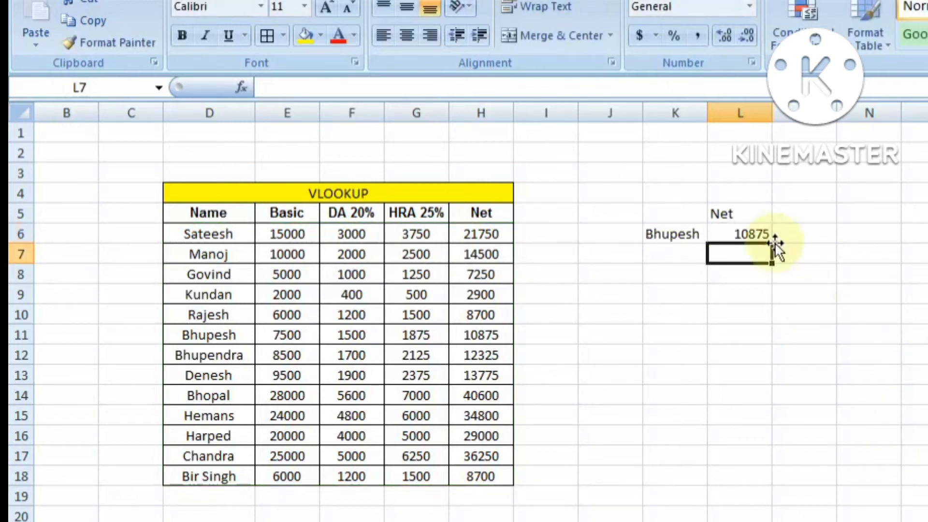
Compare the lookup result in L6 with the employee's net salary in row 11 of the salary table
click(752, 235)
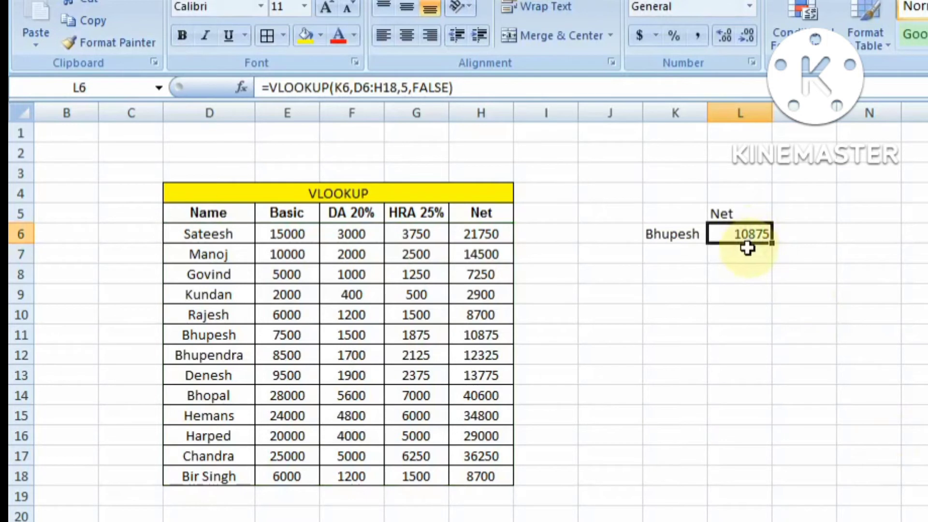
click(207, 337)
click(486, 334)
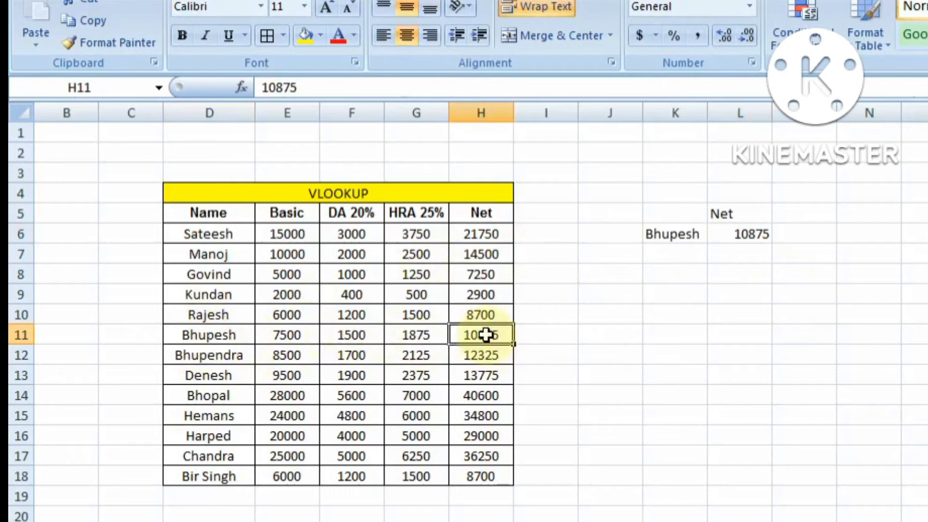
click(485, 338)
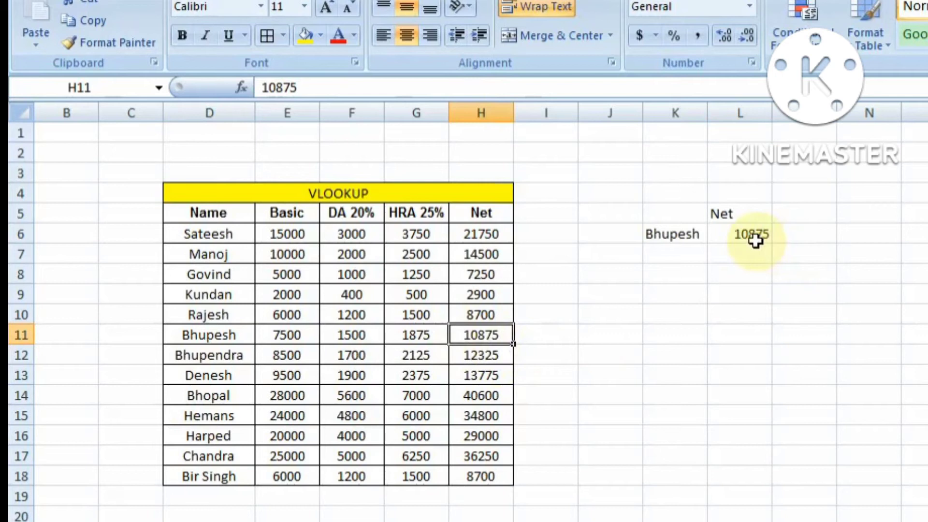
Enter the heading HRA in capitals in cell M5, beside the Net heading
click(805, 212)
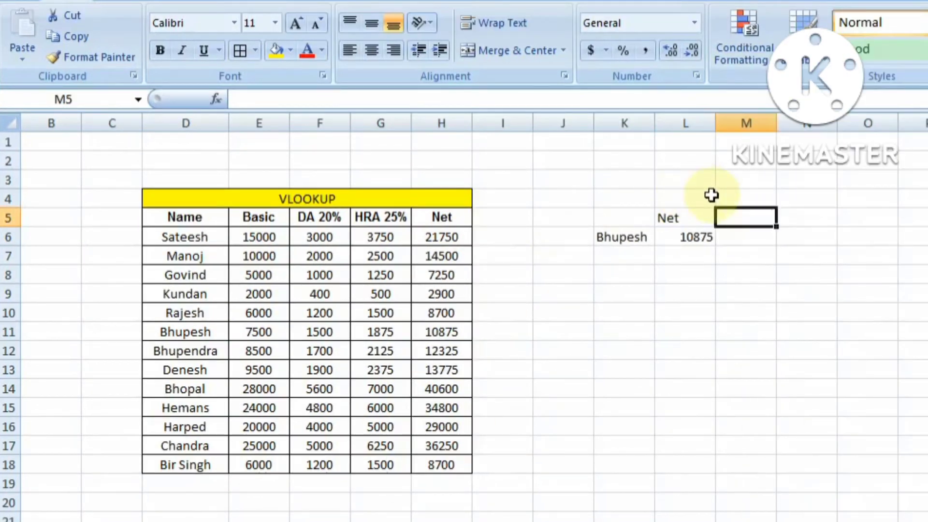
text(H)
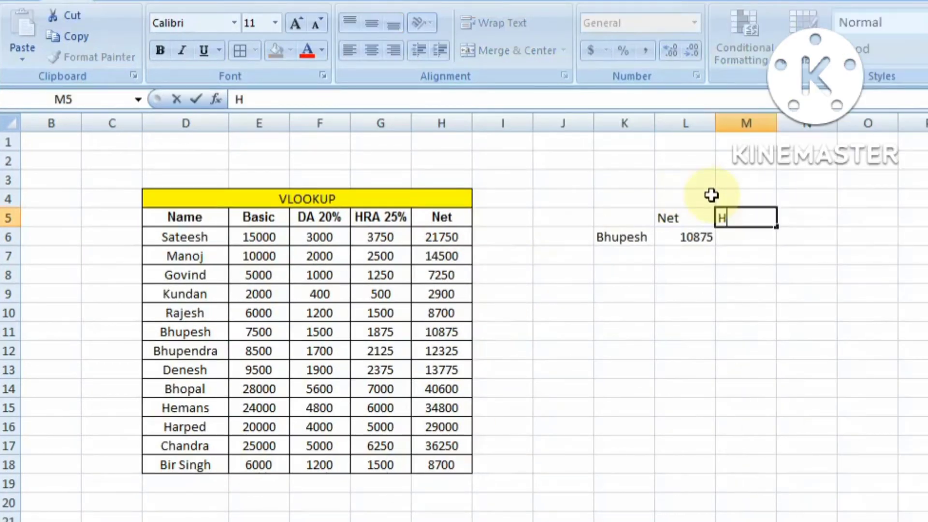
key(BackSpace)
text(hra)
key(shift+Home)
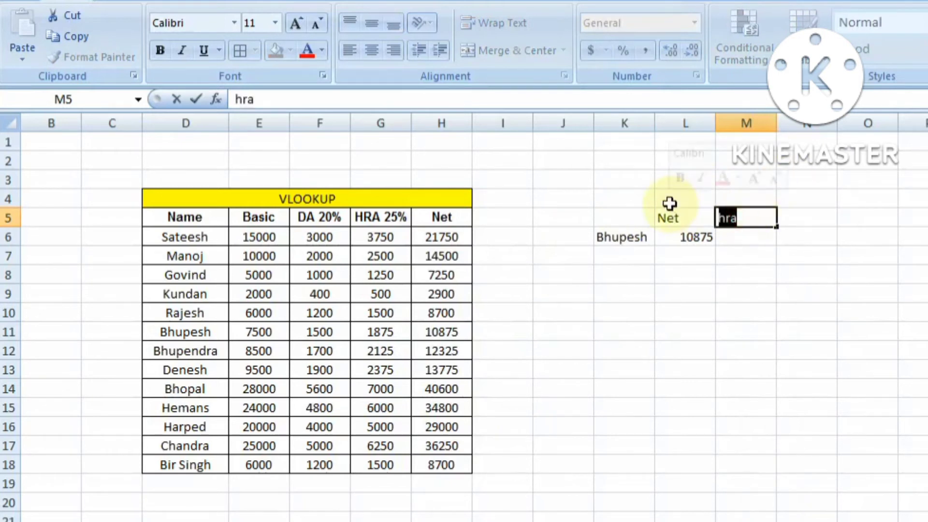
text(HRA)
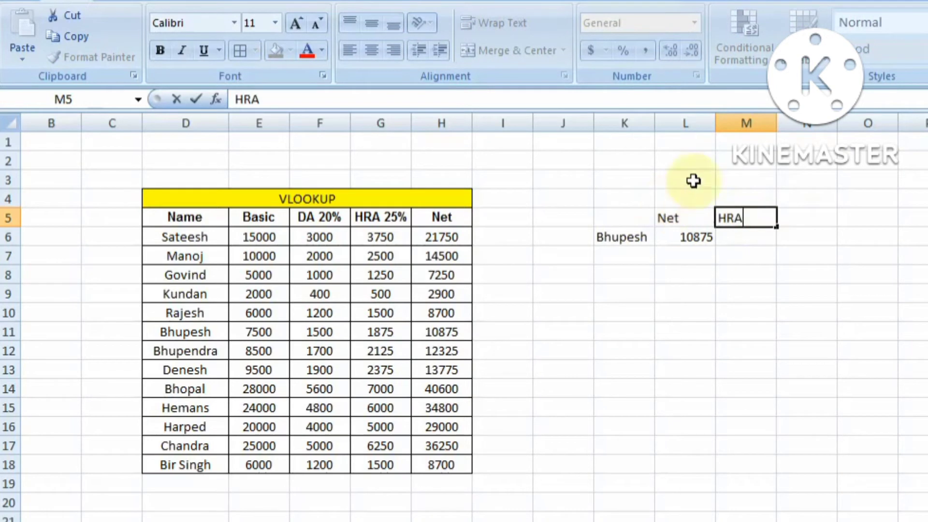
click(805, 275)
Apply all borders to the lookup range K5:M9 and fill its header cells K5:M5 with yellow
drag(611, 217, 732, 290)
click(240, 51)
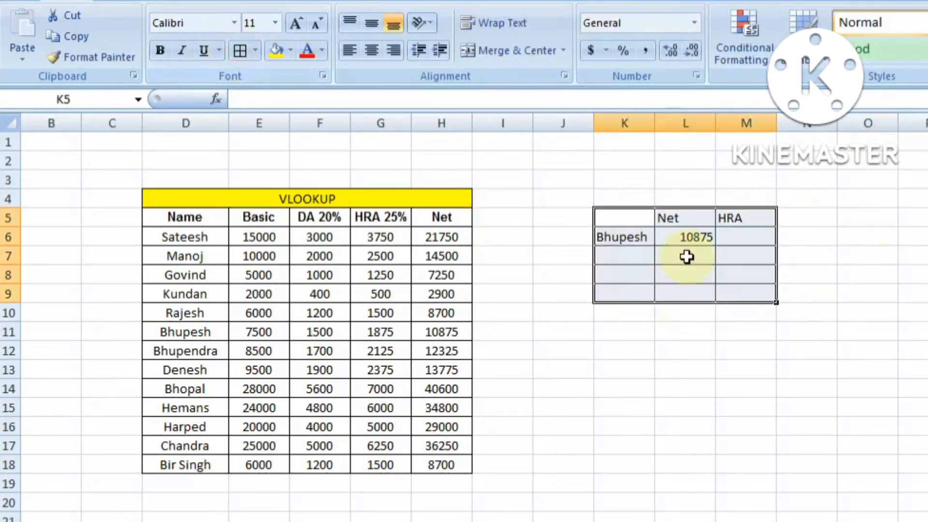
click(632, 213)
drag(664, 213, 732, 213)
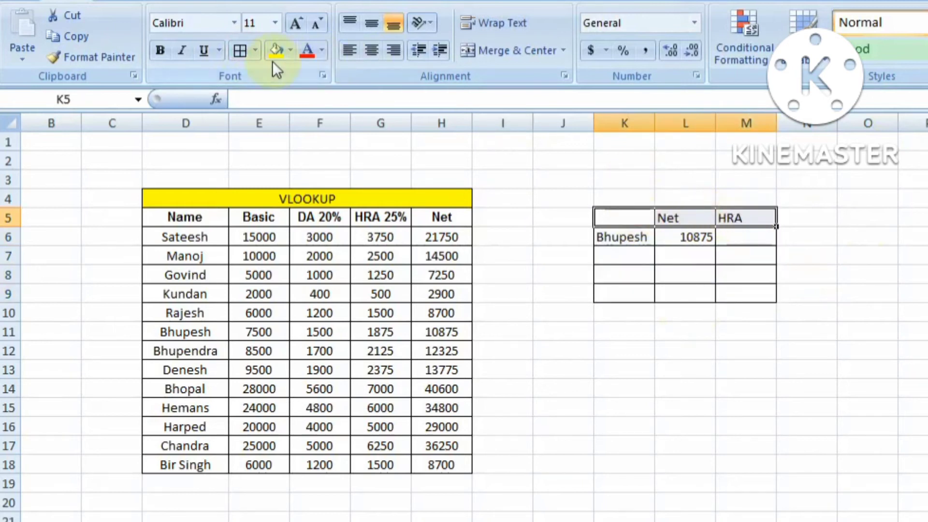
click(276, 50)
Start a VLOOKUP formula in cell M6 with K6 as its lookup value
click(735, 238)
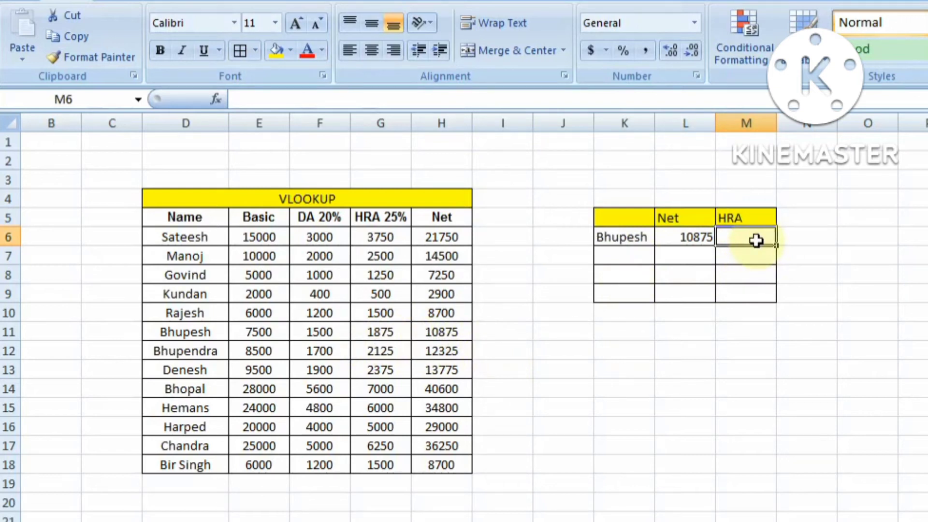
text(=)
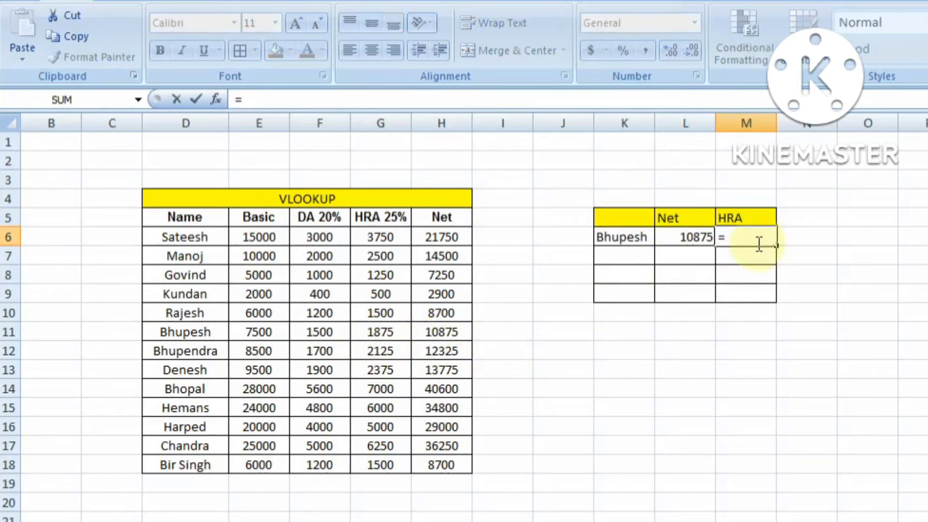
text(V)
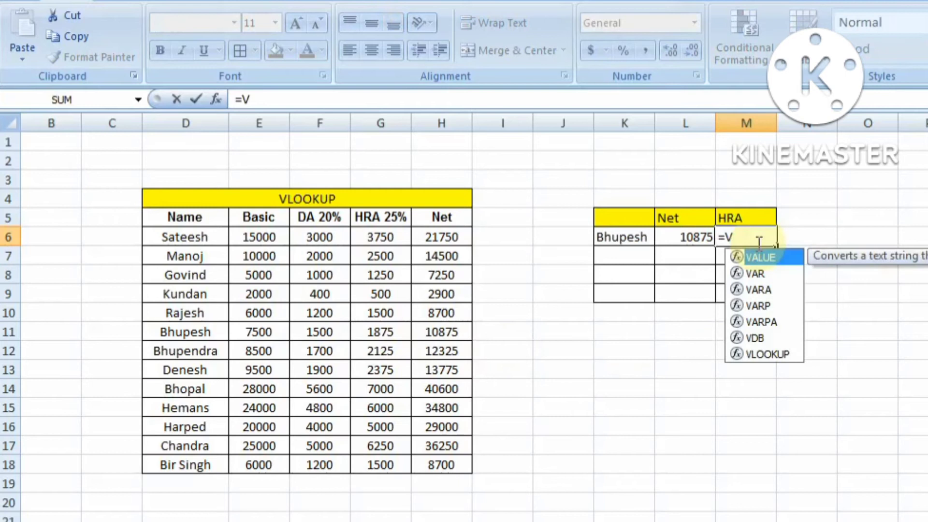
text(LOOKUP)
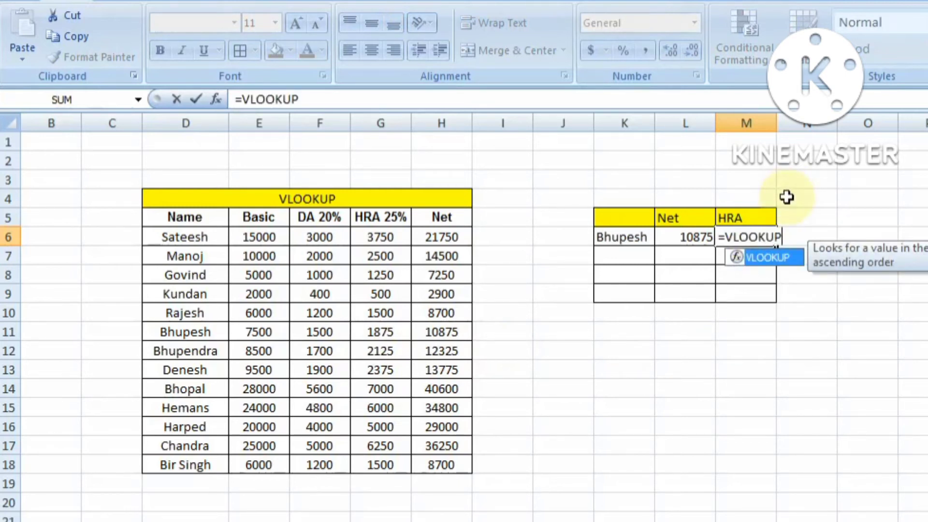
text(()
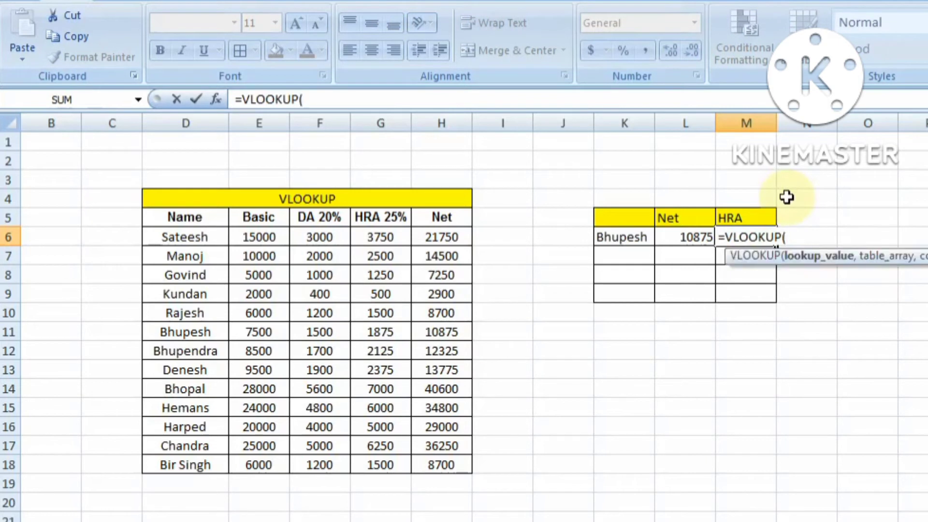
click(624, 237)
Complete the VLOOKUP formula in M6 with table range D6:H18, column index 4 and FALSE for an exact match
text(,)
drag(186, 238, 460, 462)
text(,)
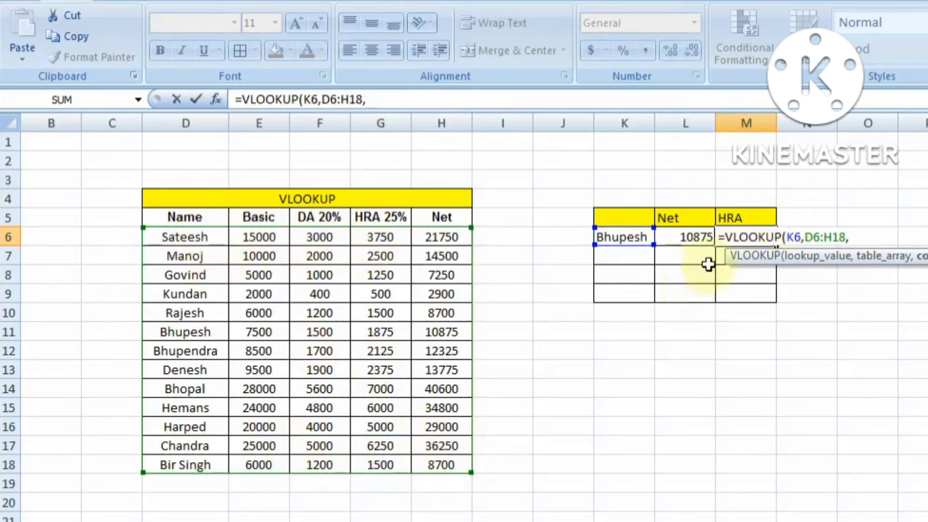
text(4)
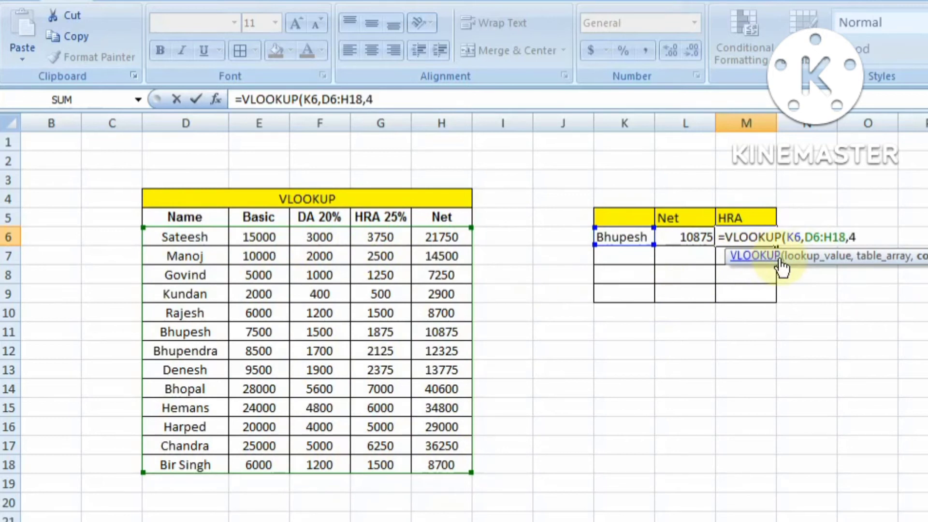
text(,FALSE)
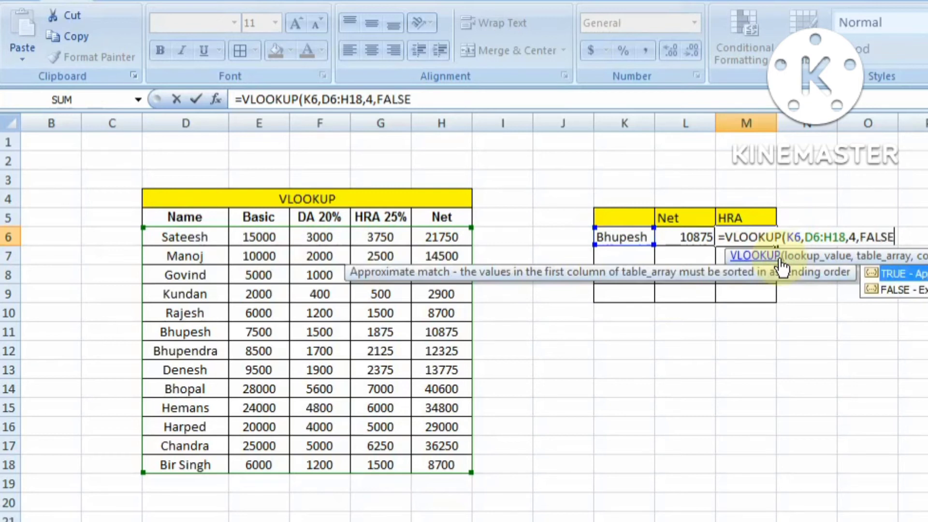
text())
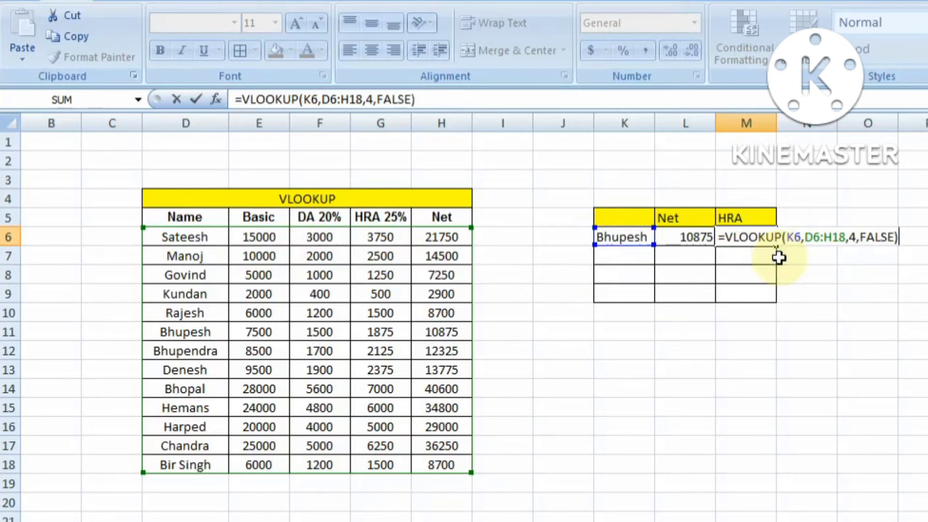
key(Return)
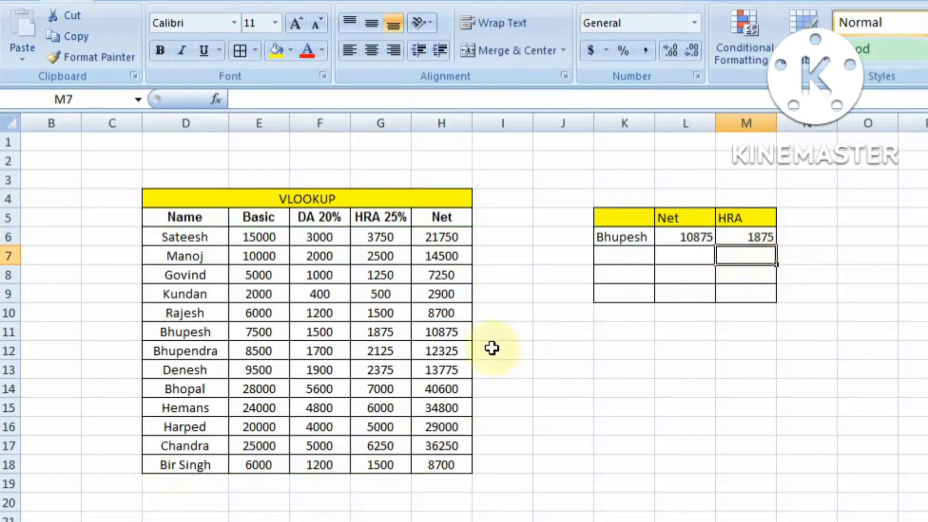
Make the matching HRA value in G11 and net salary value in H11 of the salary table bold
click(381, 333)
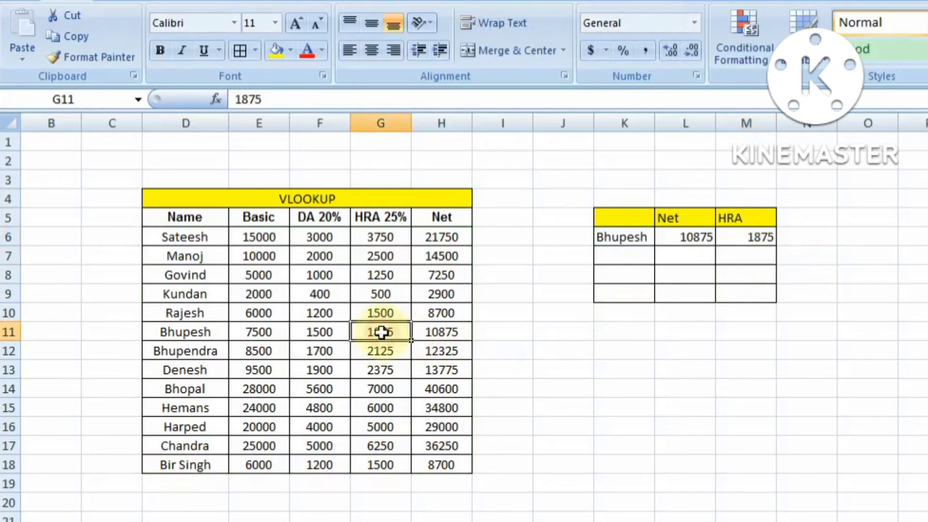
click(160, 50)
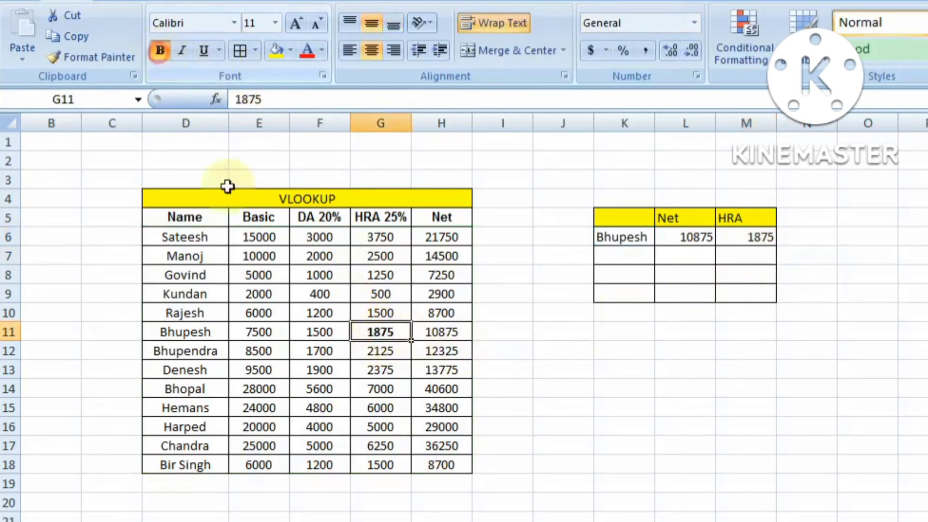
click(441, 336)
click(160, 50)
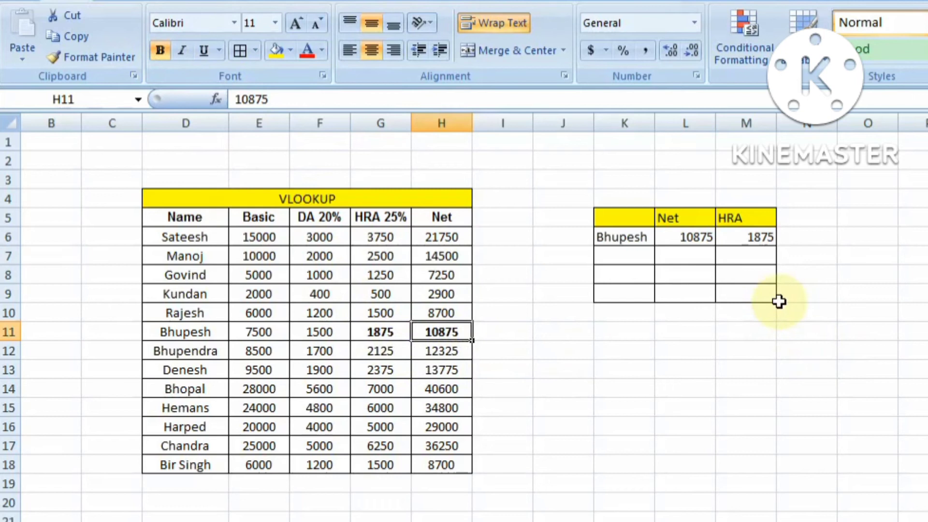
Enter the employee name from cell D9 into cell K7 as the second lookup value
click(622, 255)
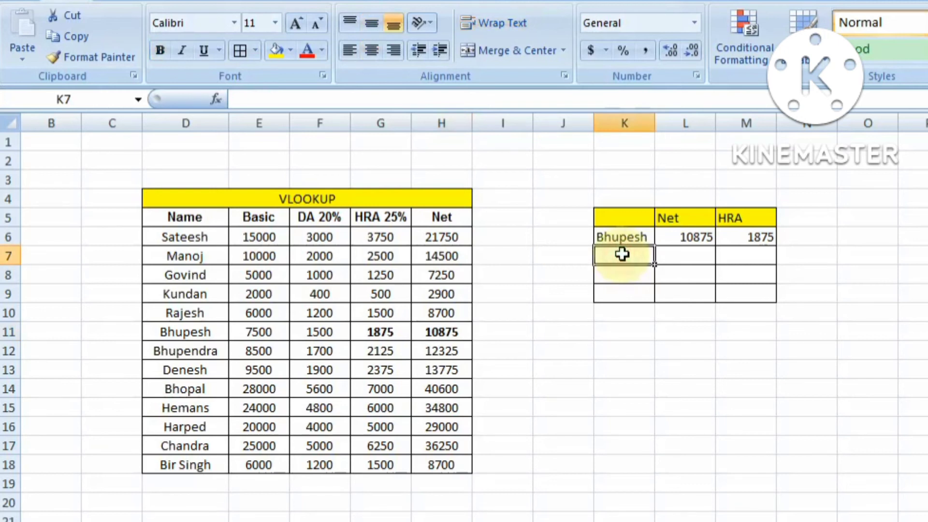
text(K)
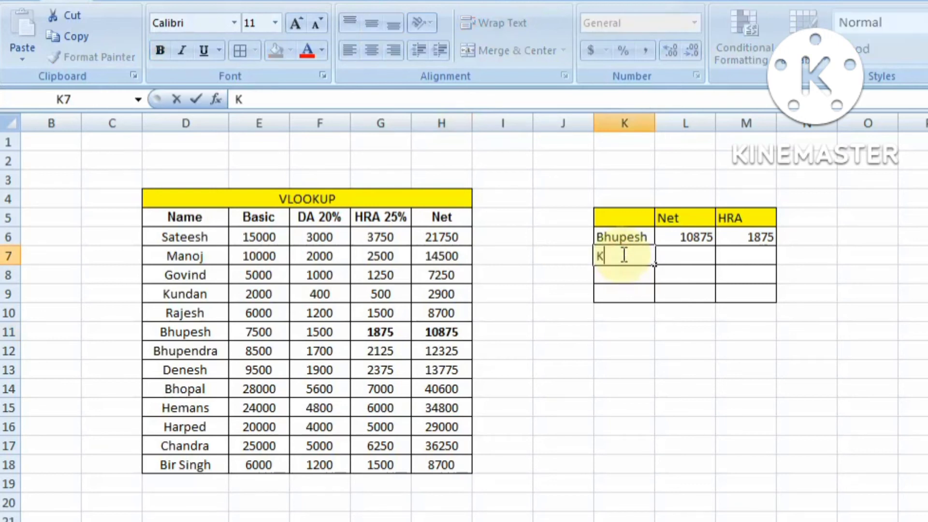
text(undan)
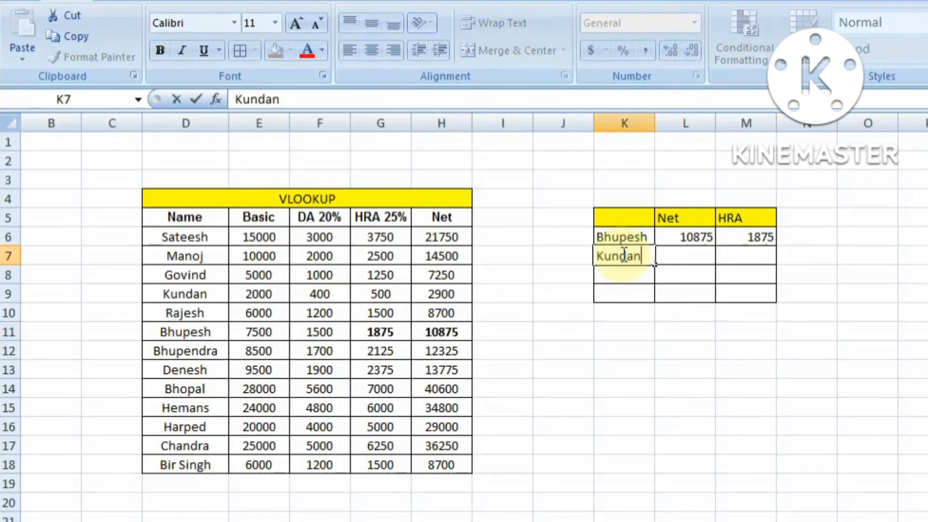
Enter a VLOOKUP formula in L7 with lookup value K7, table range D6:H18, column index 5 and FALSE for an exact match
click(674, 257)
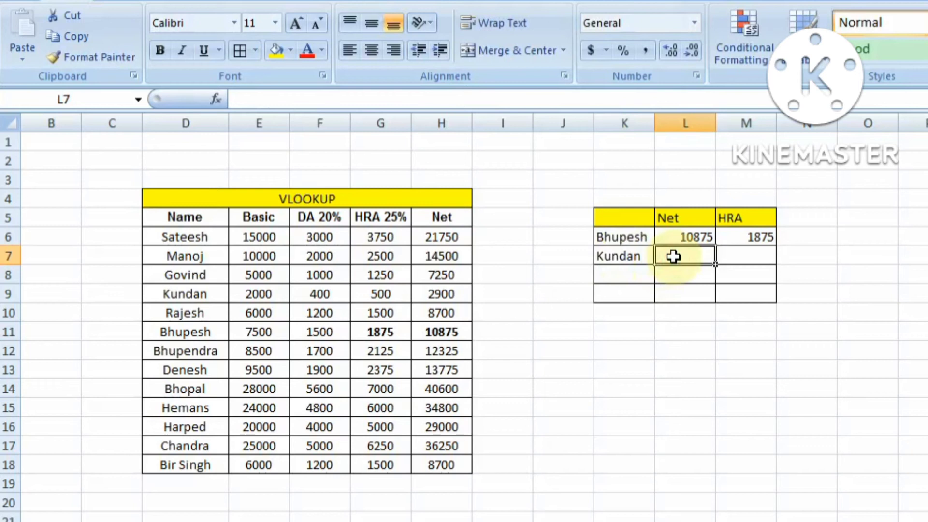
text(=v)
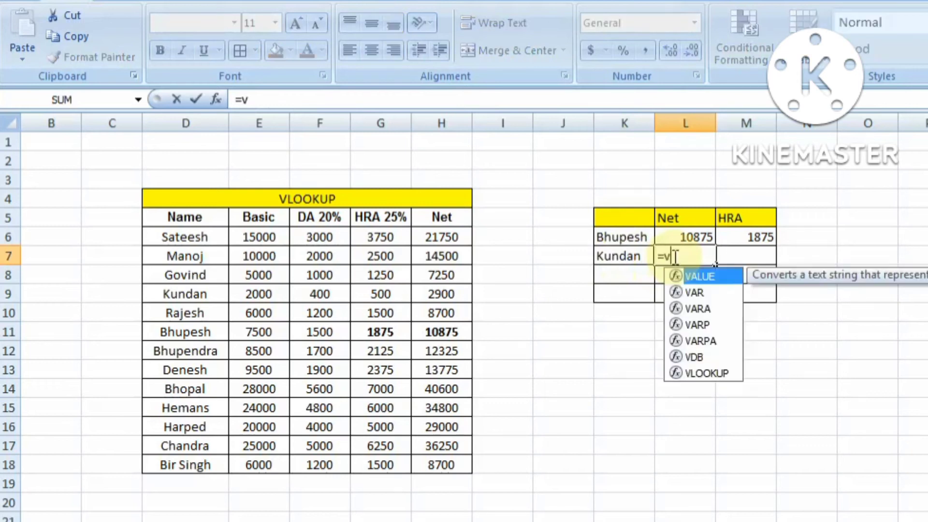
text(lookup)
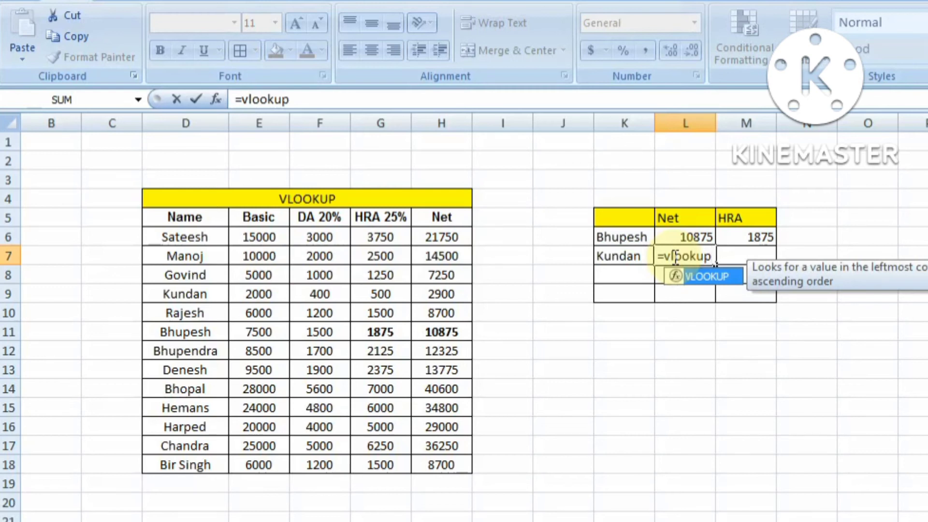
text(()
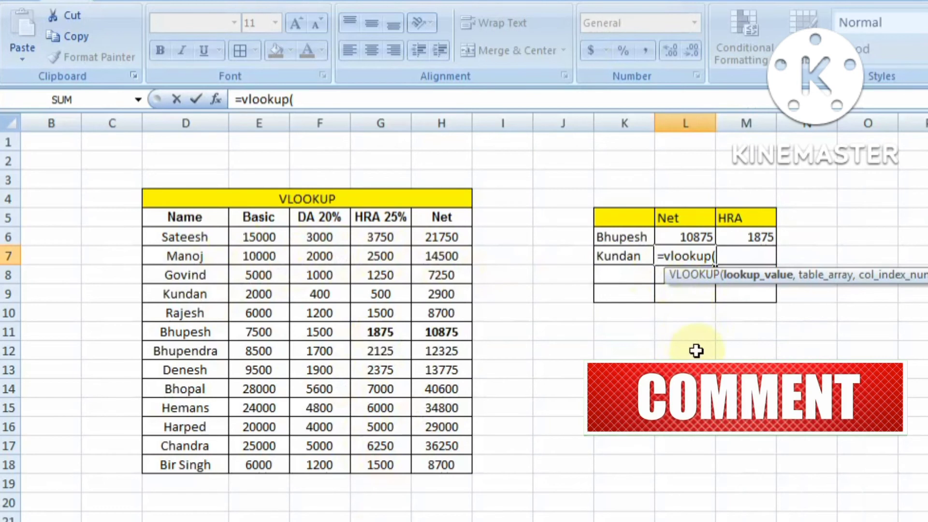
click(625, 259)
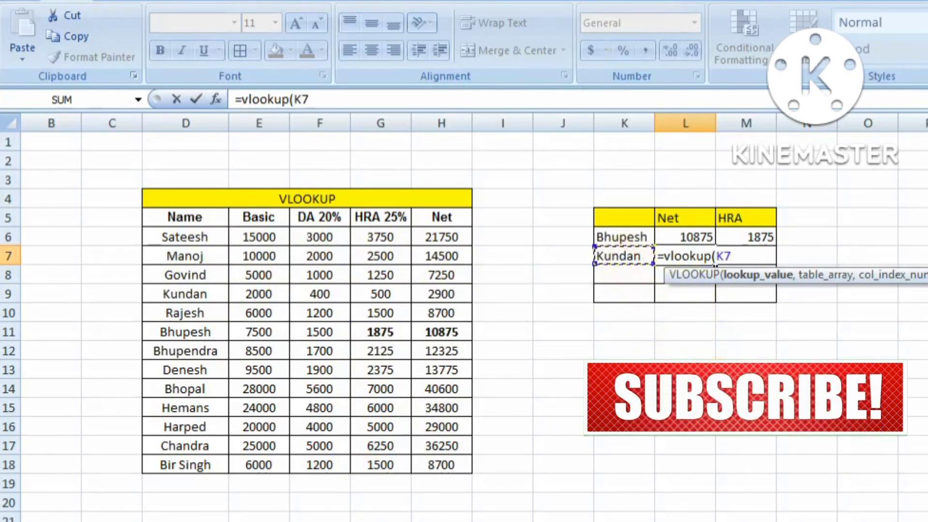
text(,)
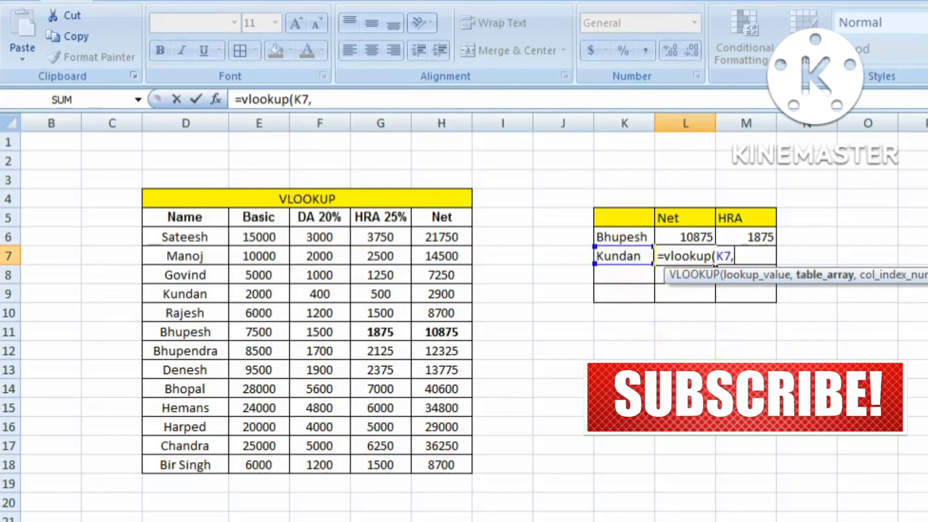
drag(174, 237, 428, 459)
text(,)
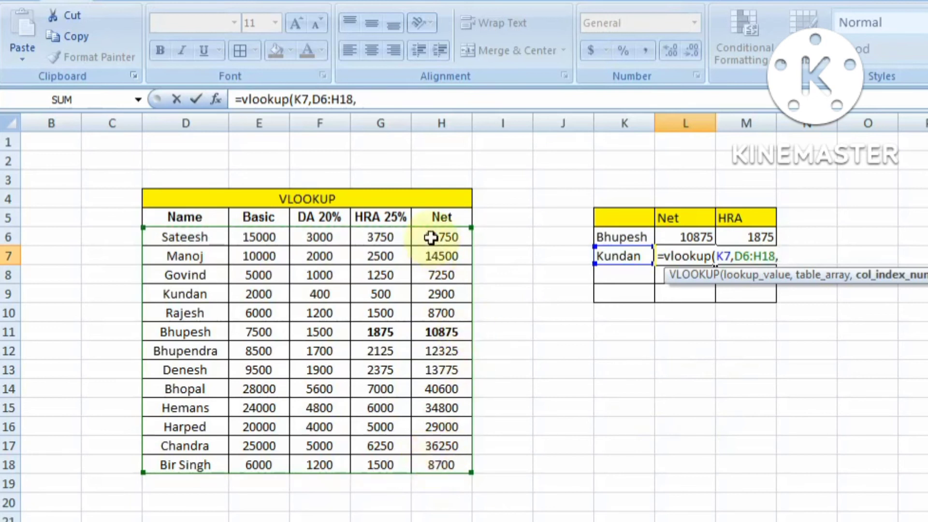
text(5,false)
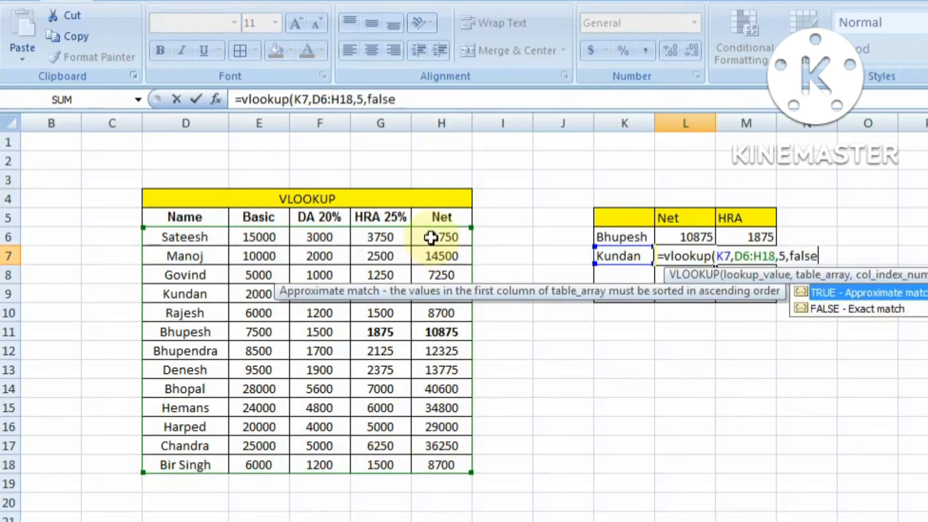
text())
key(Return)
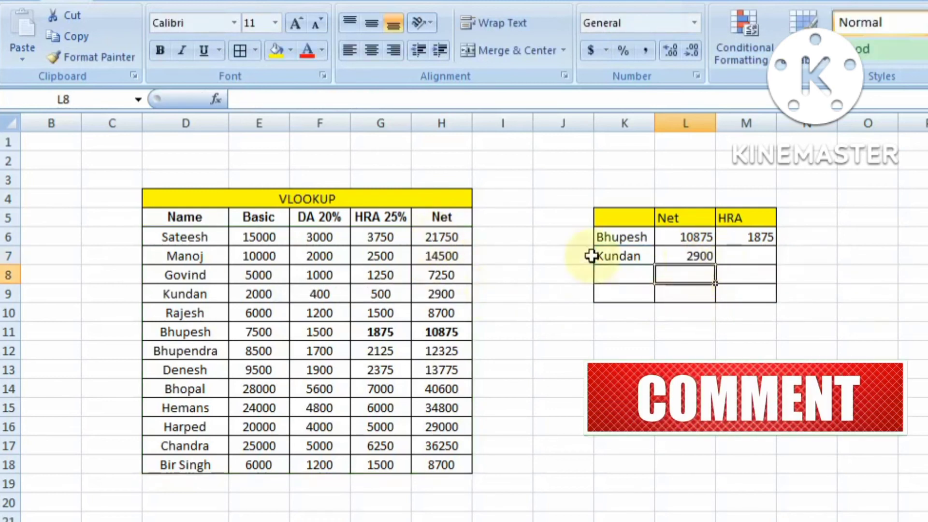
Make the matching net salary value in H9 and HRA value in G9 of the salary table bold
click(441, 295)
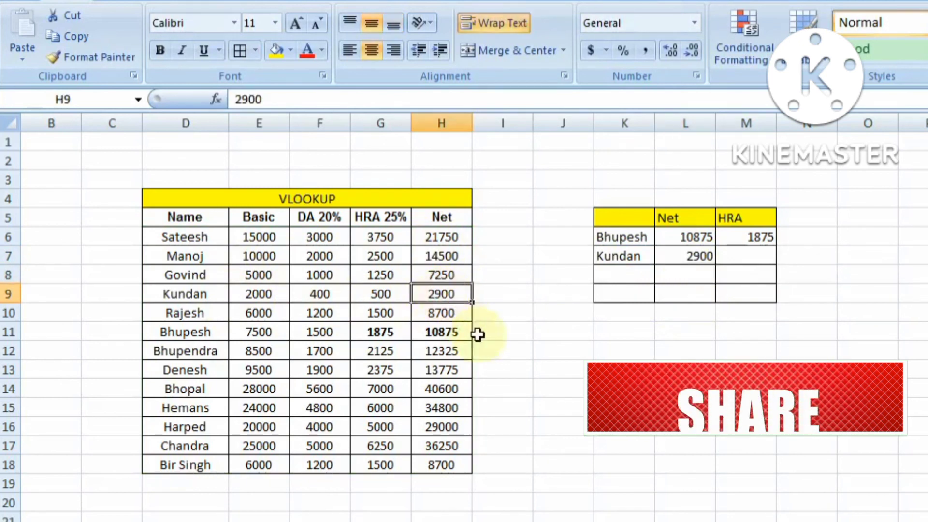
click(158, 50)
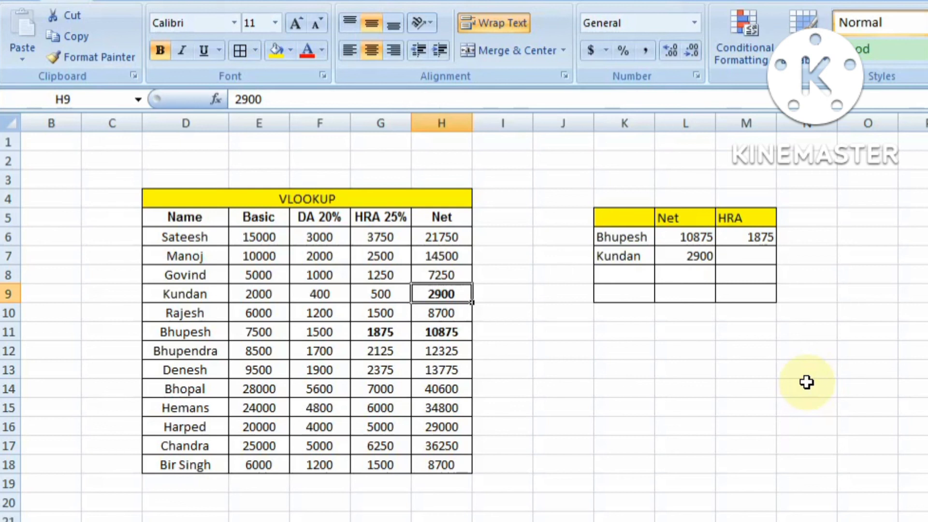
click(368, 296)
click(160, 50)
Enter a VLOOKUP formula in M7 with lookup value K7, table range D6:H18, column index 4 and FALSE for an exact match
click(755, 257)
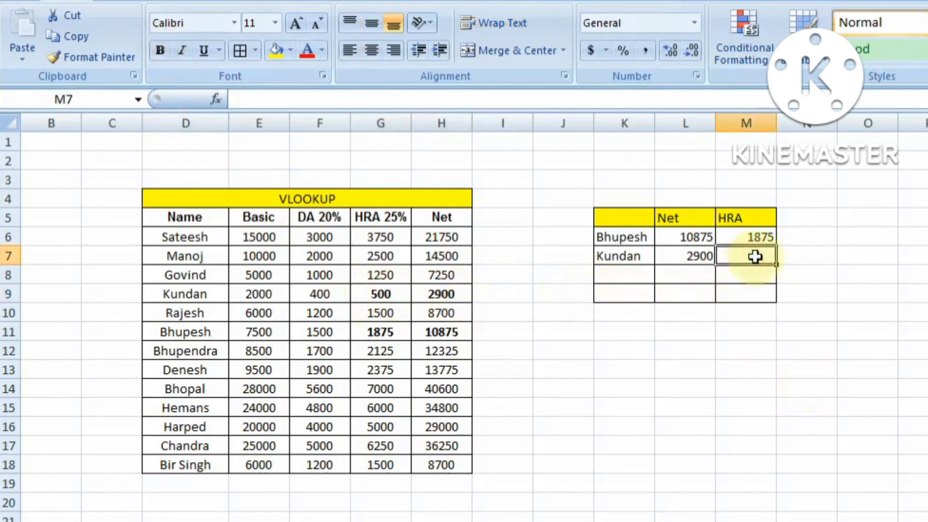
text(=)
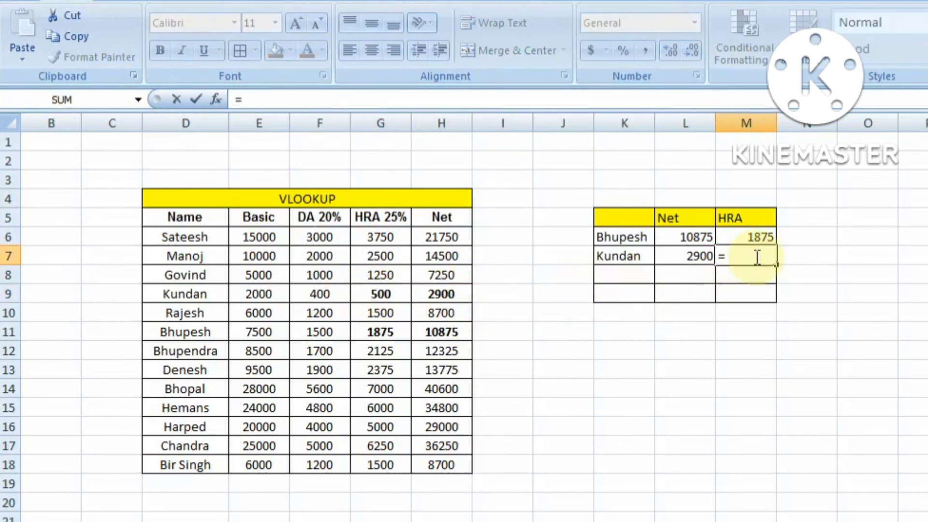
text(vlookup()
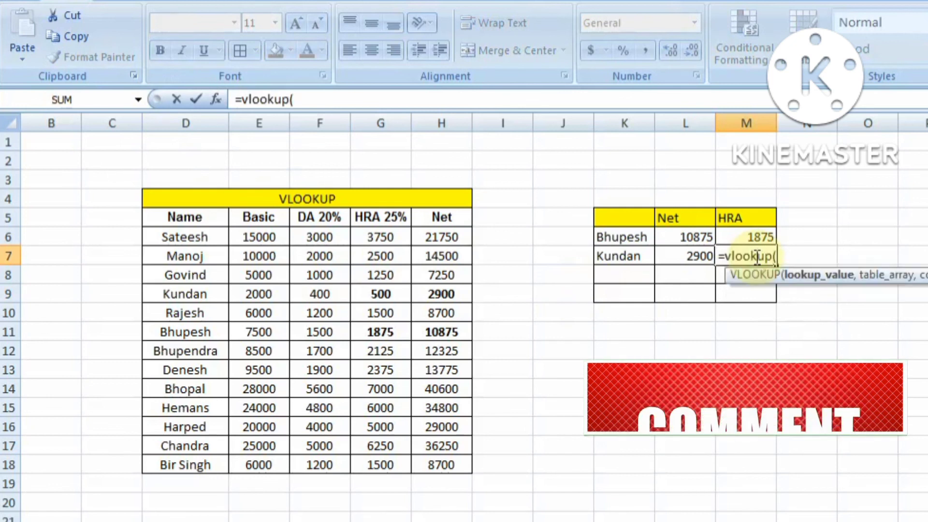
click(624, 259)
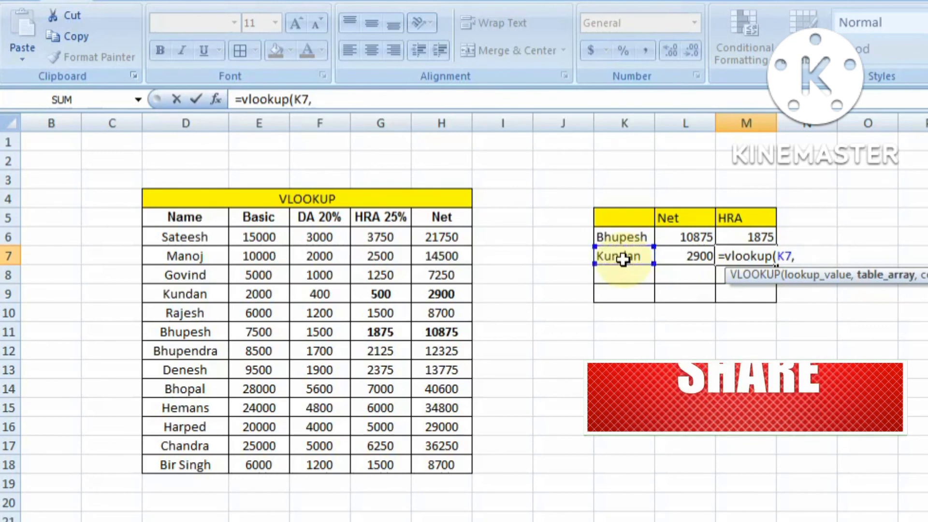
drag(193, 237, 433, 465)
text(,)
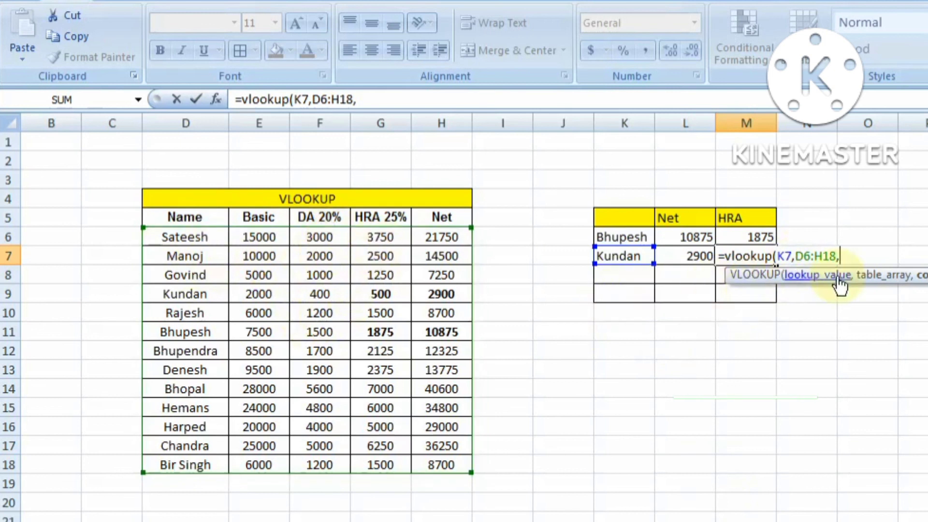
text(4)
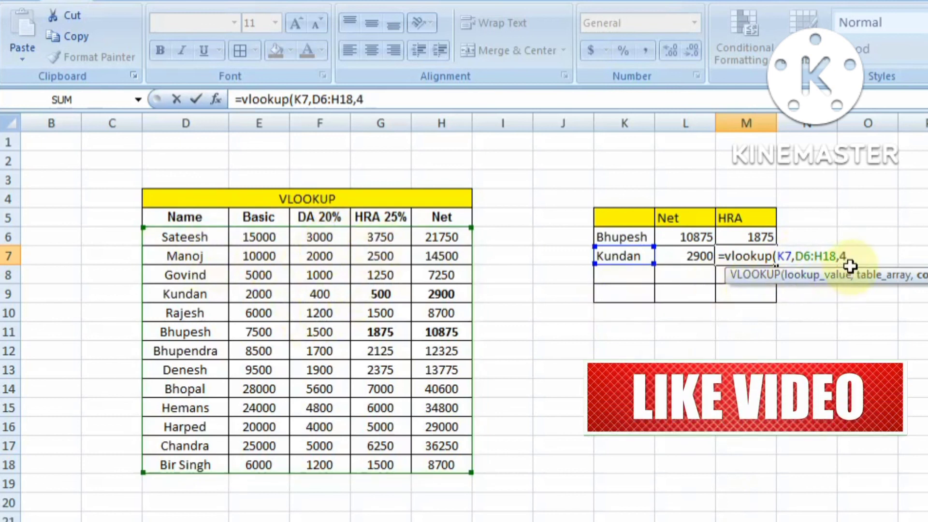
text(,)
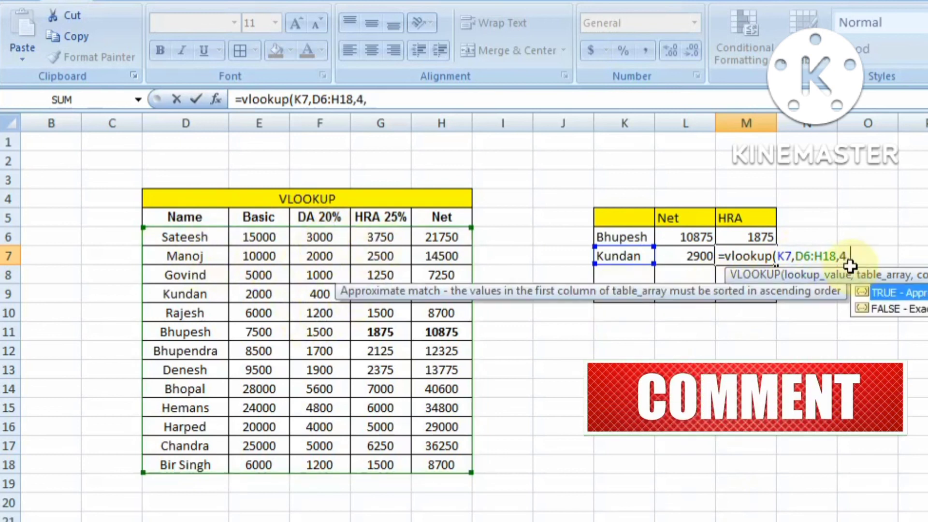
text(false)
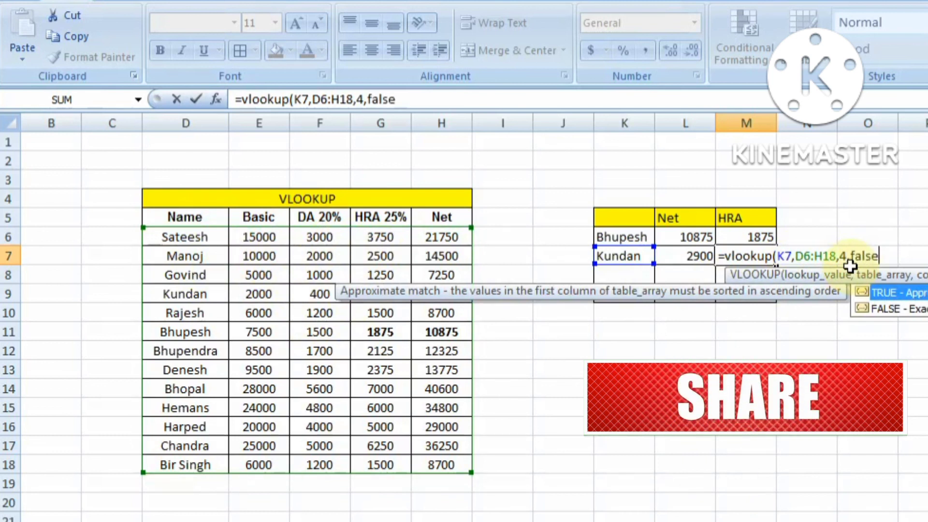
text())
key(Return)
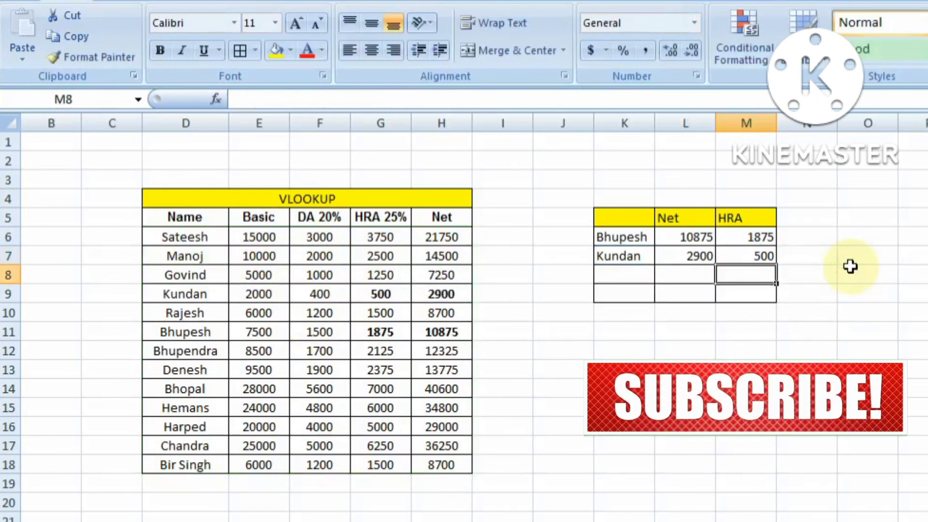